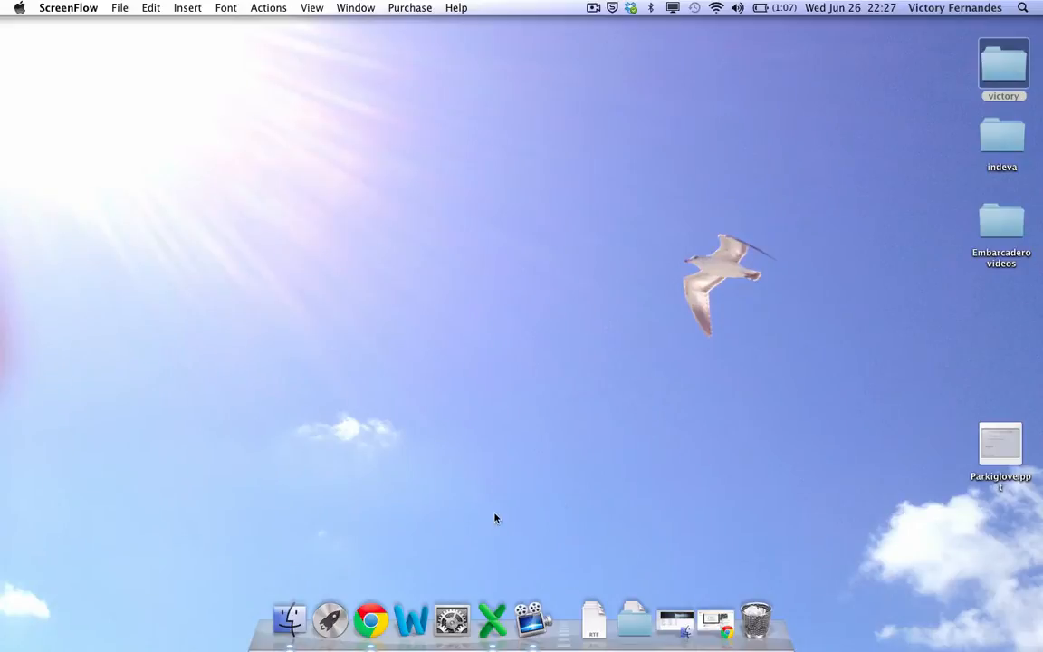
# - Open the workbook "Cópia de Bco Exercicio 4.xlsx" from the Exercicio5 folder in Excel and enlarge its window to fill the screen
pyautogui.click(490, 617)
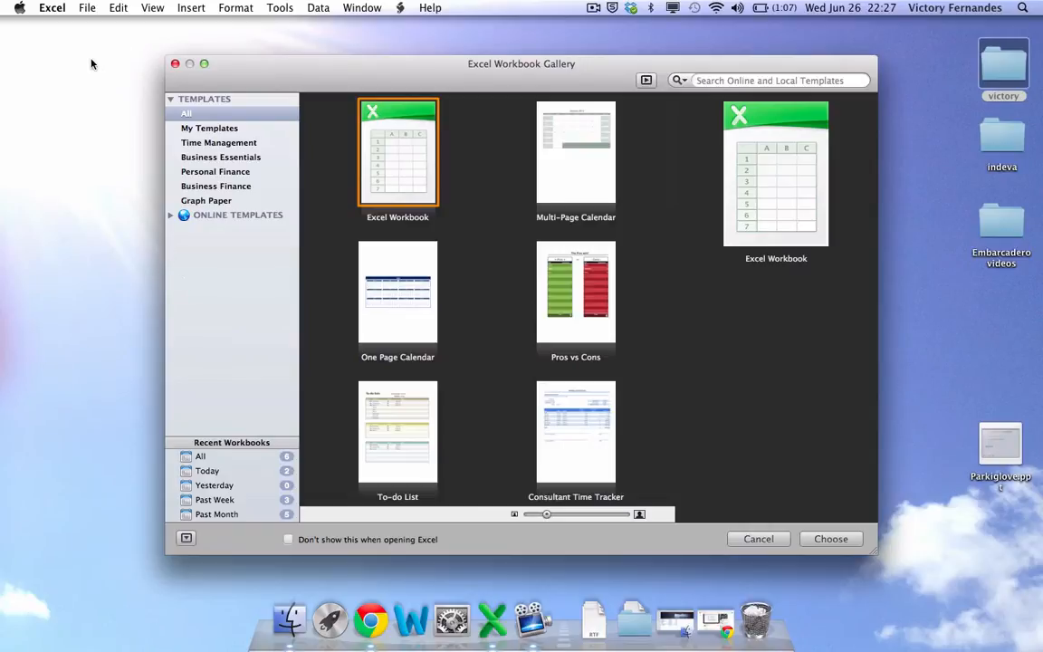
pyautogui.click(86, 8)
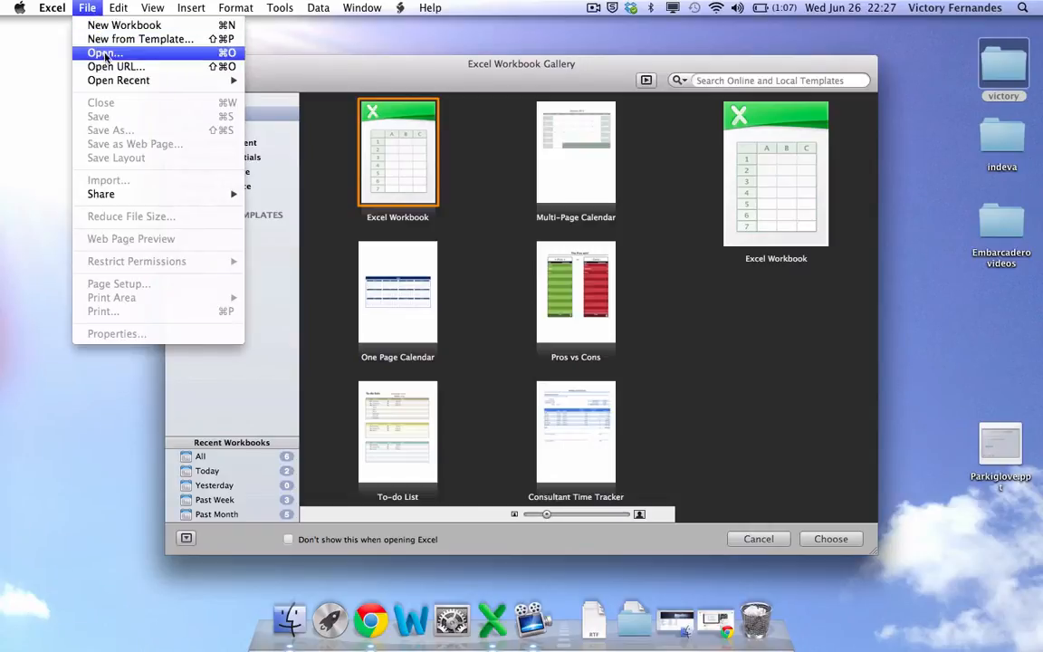
pyautogui.click(105, 53)
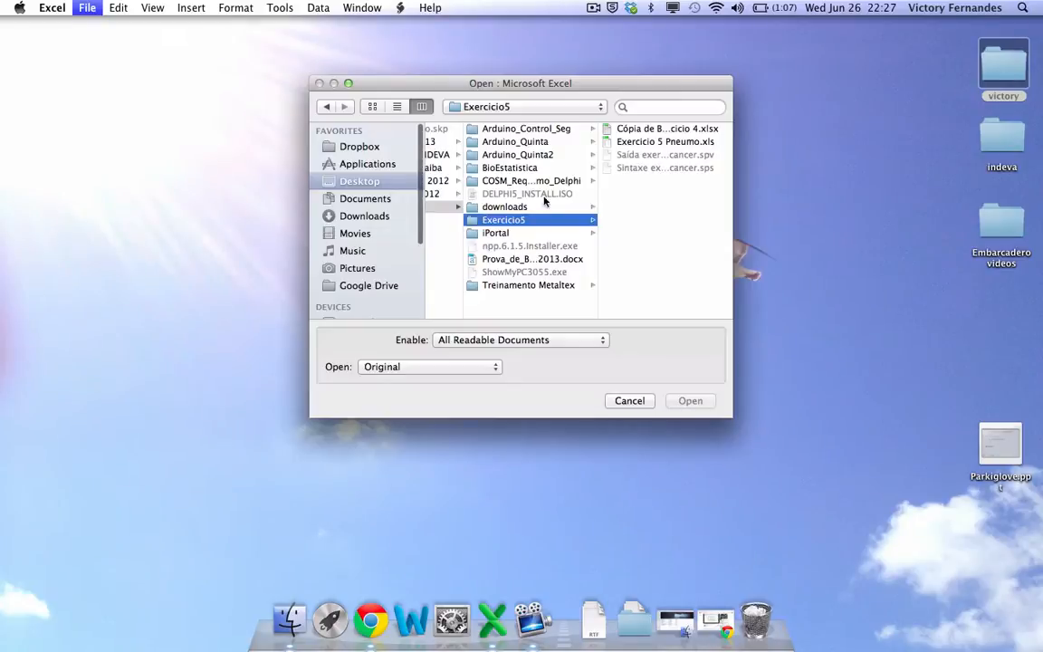
pyautogui.click(684, 134)
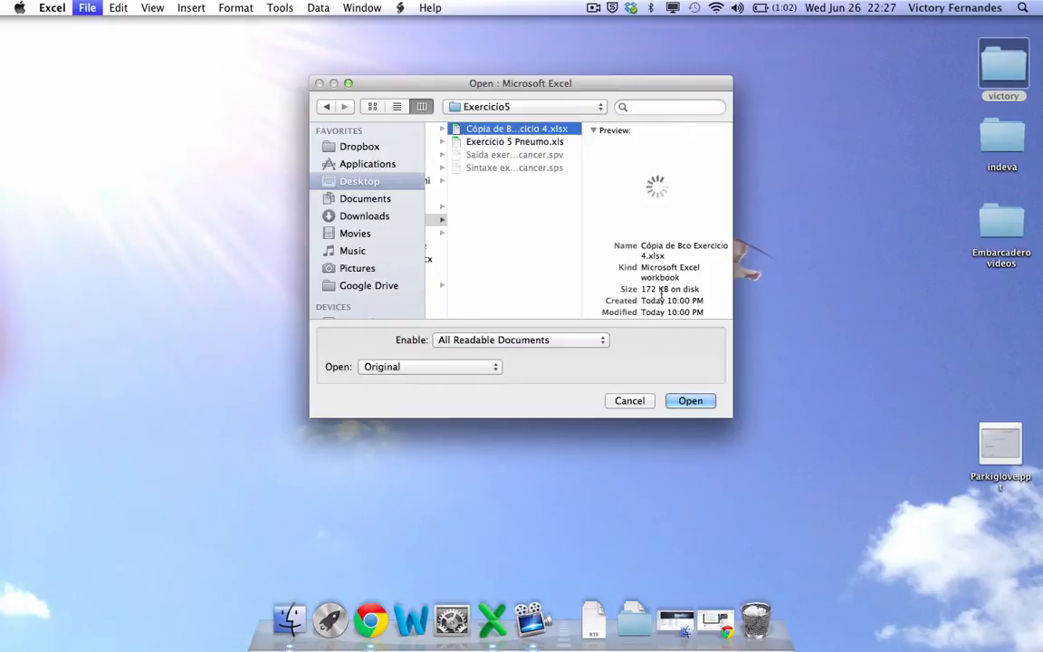
pyautogui.click(683, 401)
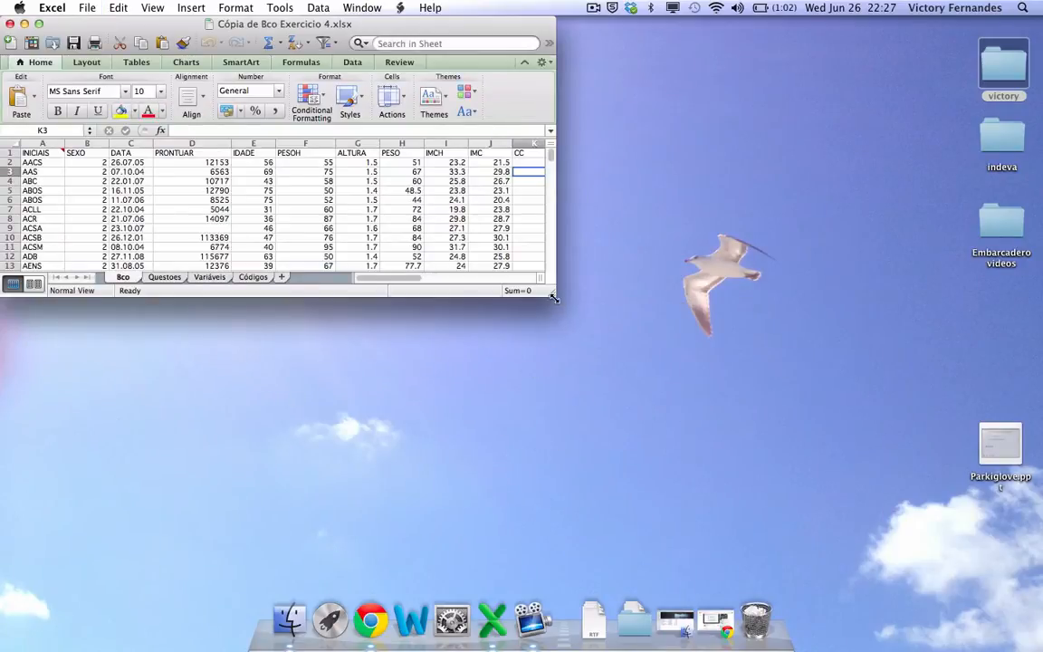
pyautogui.moveTo(556, 305); pyautogui.dragTo(1035, 586)
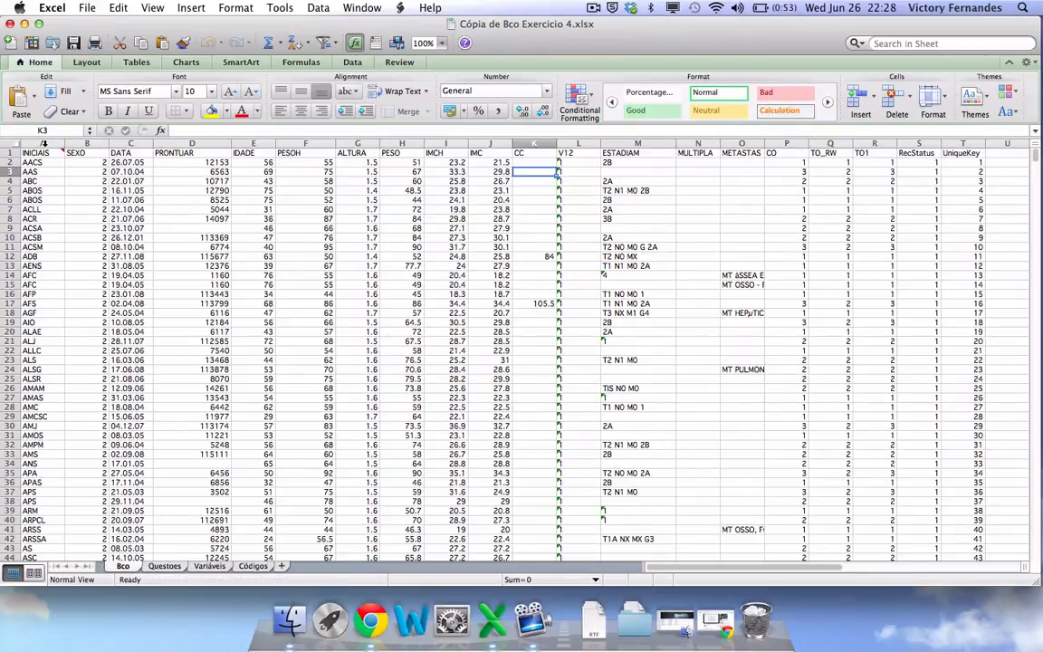
# - Insert a new column before the INICIAIS column and give it the header "Registro"
pyautogui.rightClick(44, 144)
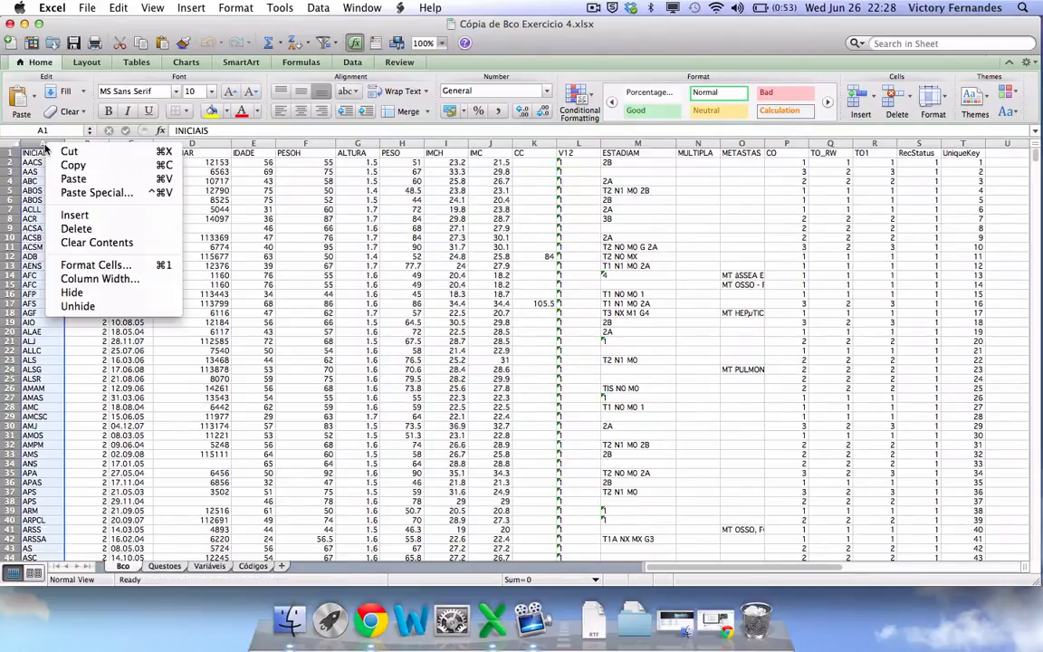
pyautogui.click(74, 215)
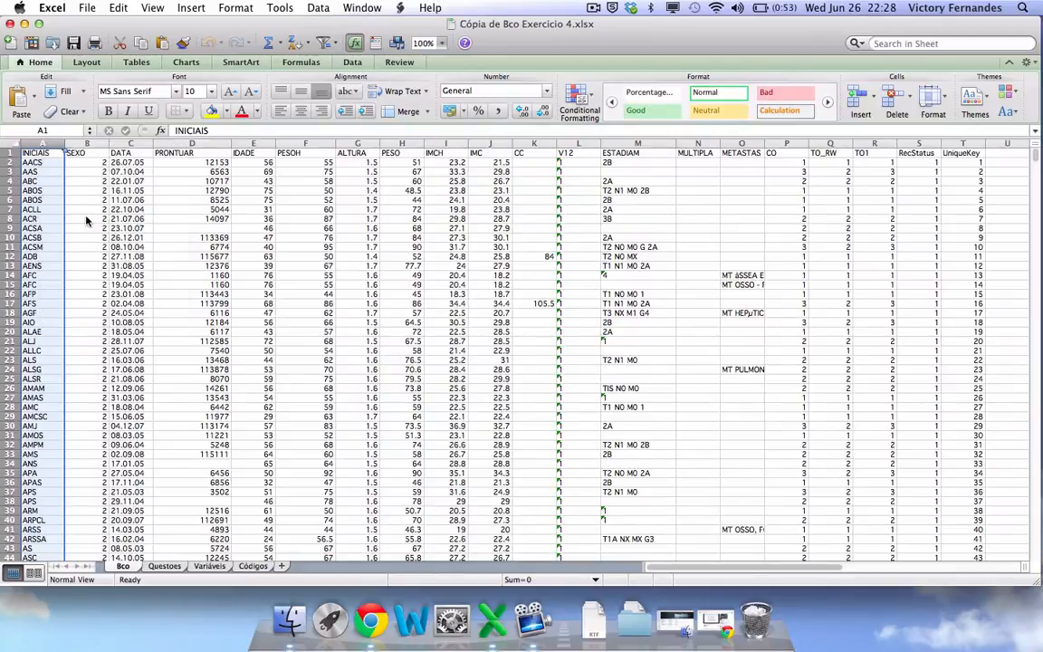
pyautogui.click(32, 154)
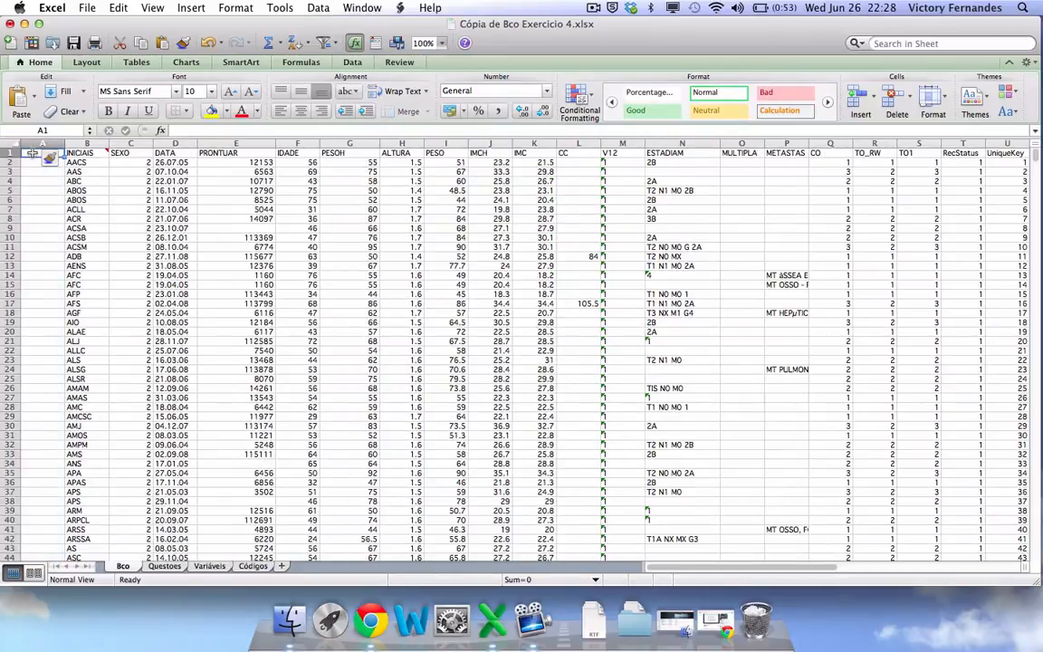
pyautogui.write('Registr')
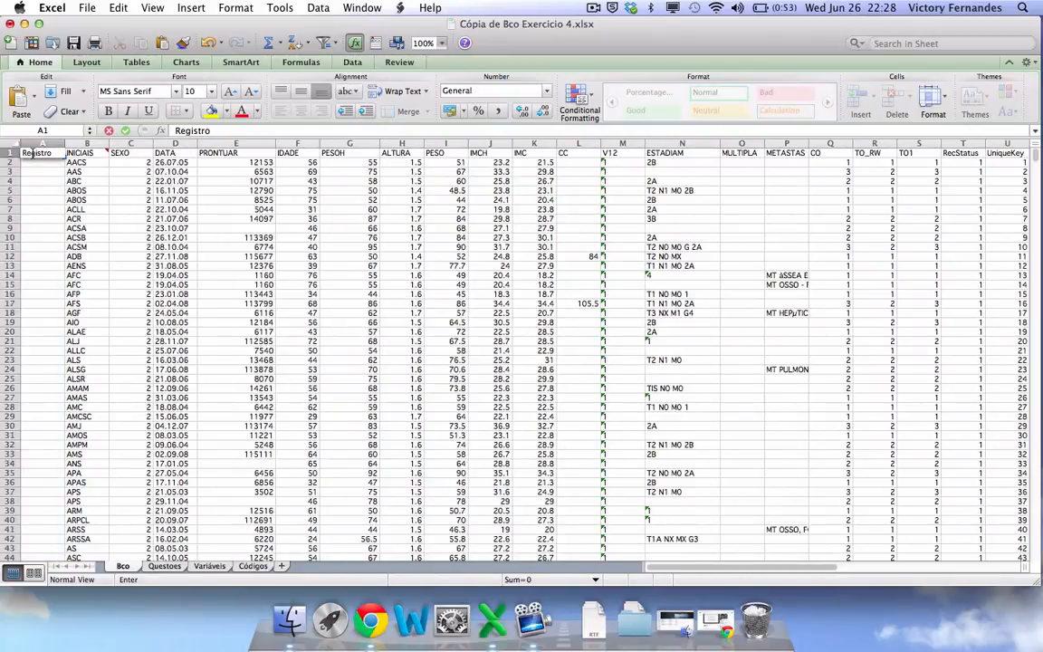
pyautogui.write('o')
# - Enter the record numbers 1, 2 and 3 in cells A2 to A4 under the new header
pyautogui.click(53, 163)
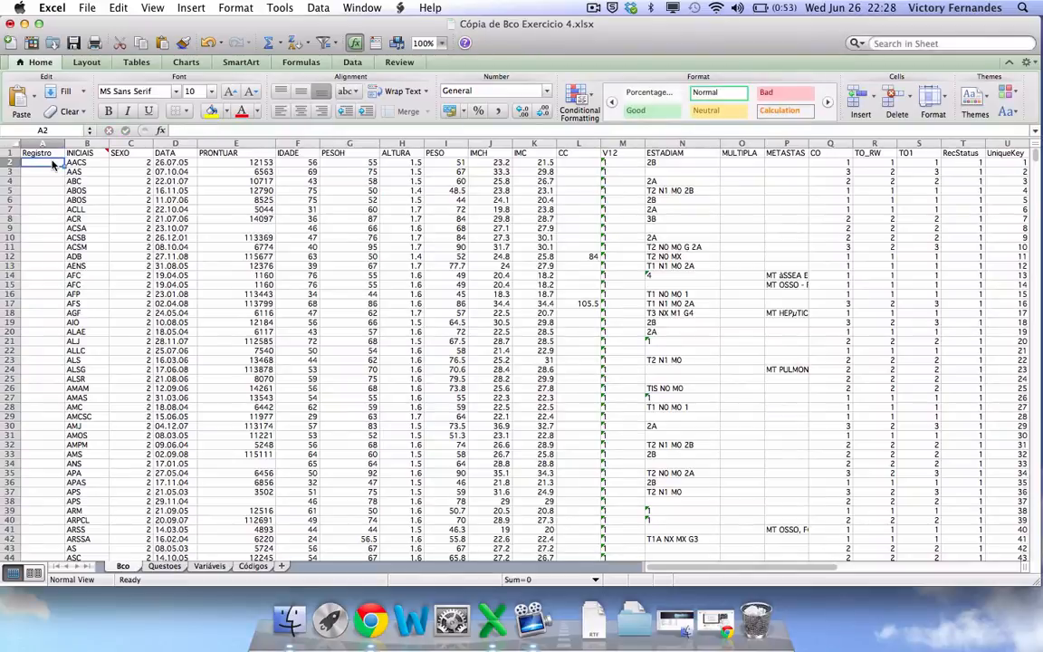
pyautogui.press('Return')
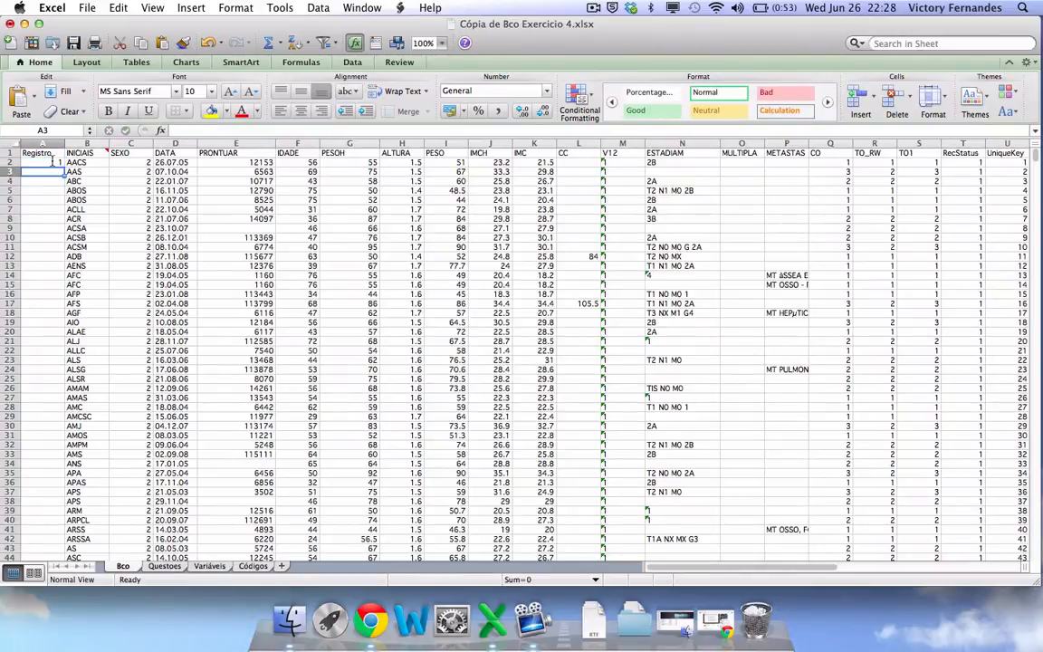
pyautogui.write('2')
pyautogui.press('Return')
pyautogui.write('3')
pyautogui.press('Return')
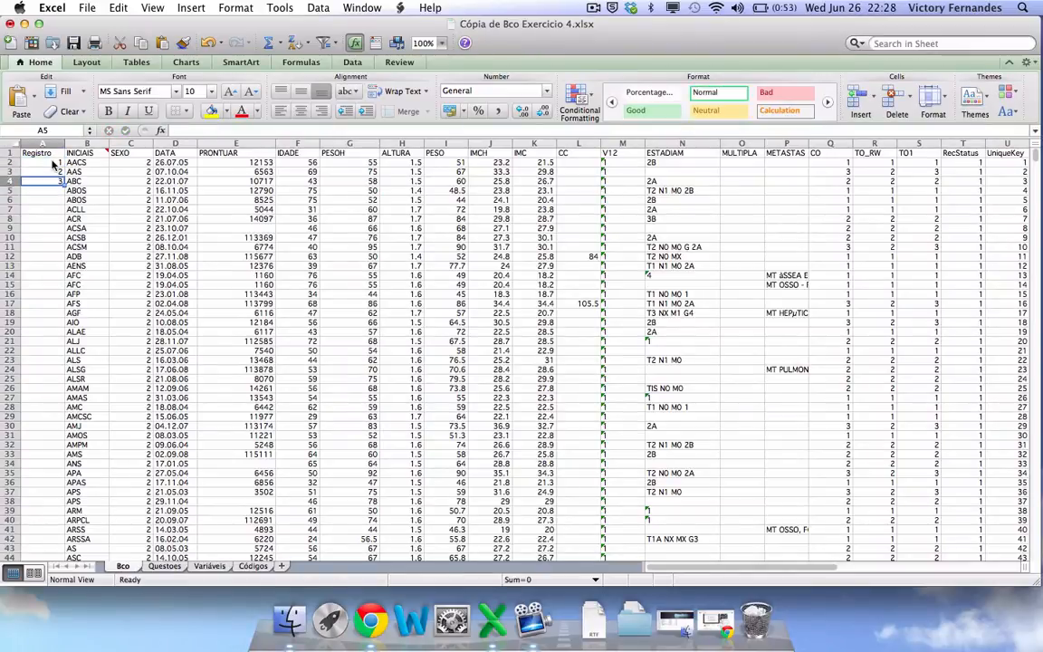
# - Extend the 1, 2, 3 series from A2:A4 down column A to the last record in row 1611
pyautogui.click(53, 165)
pyautogui.moveTo(54, 165); pyautogui.dragTo(51, 181)
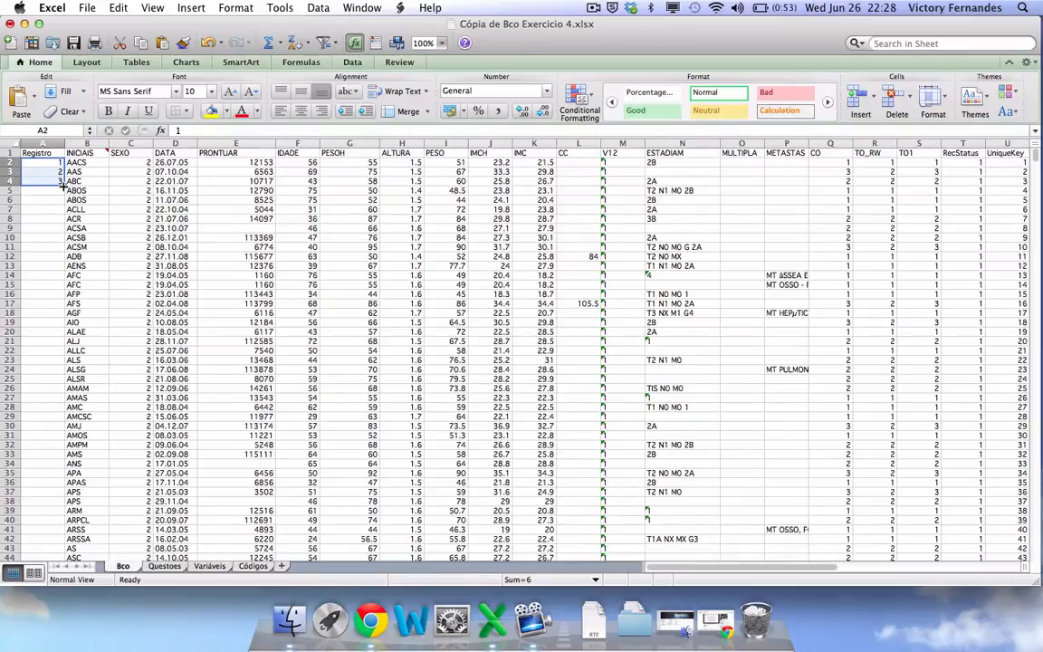
pyautogui.click(61, 190)
pyautogui.click(53, 163)
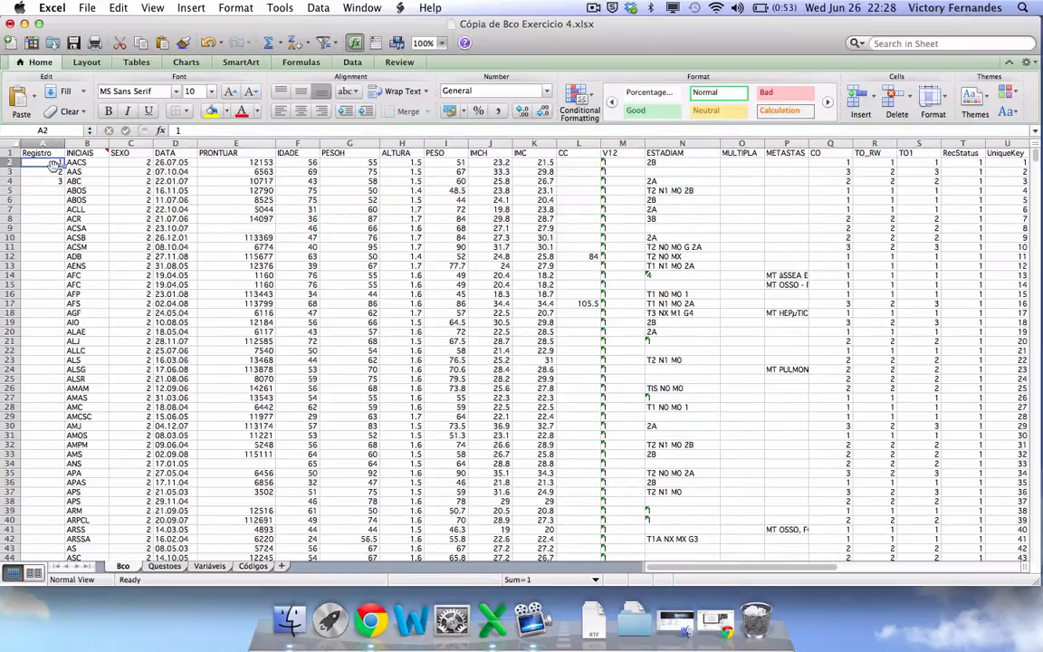
pyautogui.moveTo(53, 164); pyautogui.dragTo(58, 486)
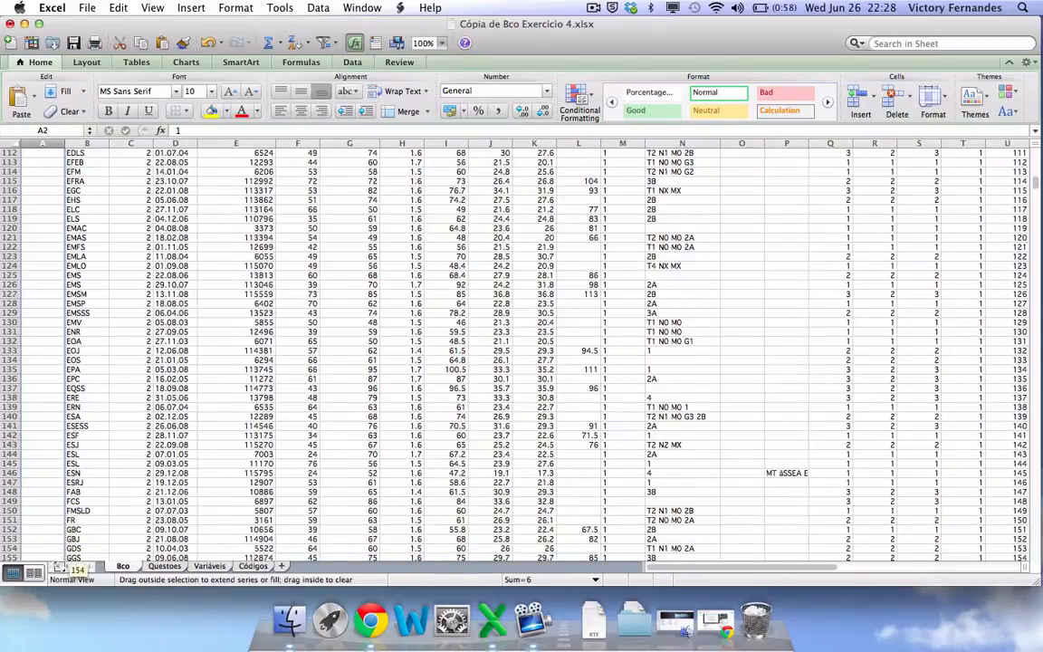
pyautogui.moveTo(59, 567); pyautogui.dragTo(5, 444)
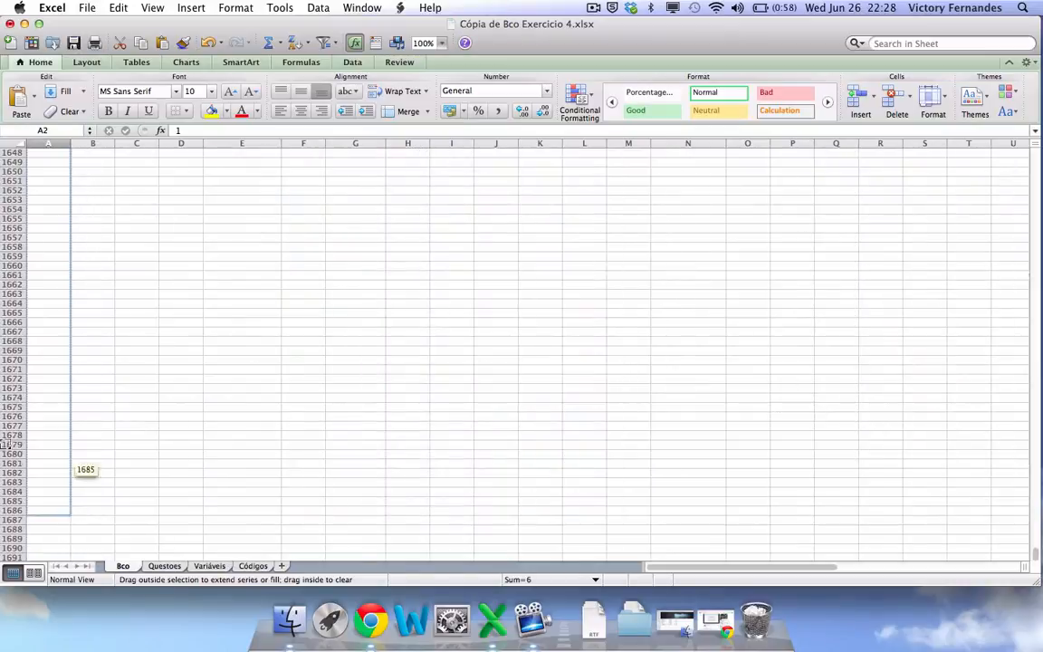
pyautogui.moveTo(50, 150); pyautogui.dragTo(32, 274)
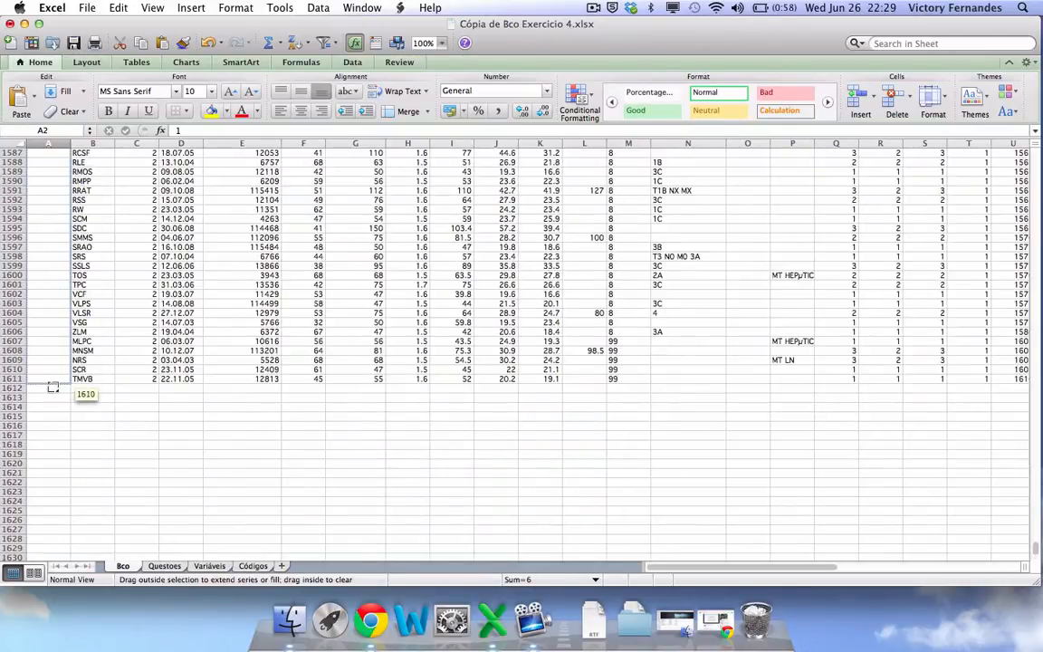
pyautogui.moveTo(53, 387); pyautogui.dragTo(53, 387)
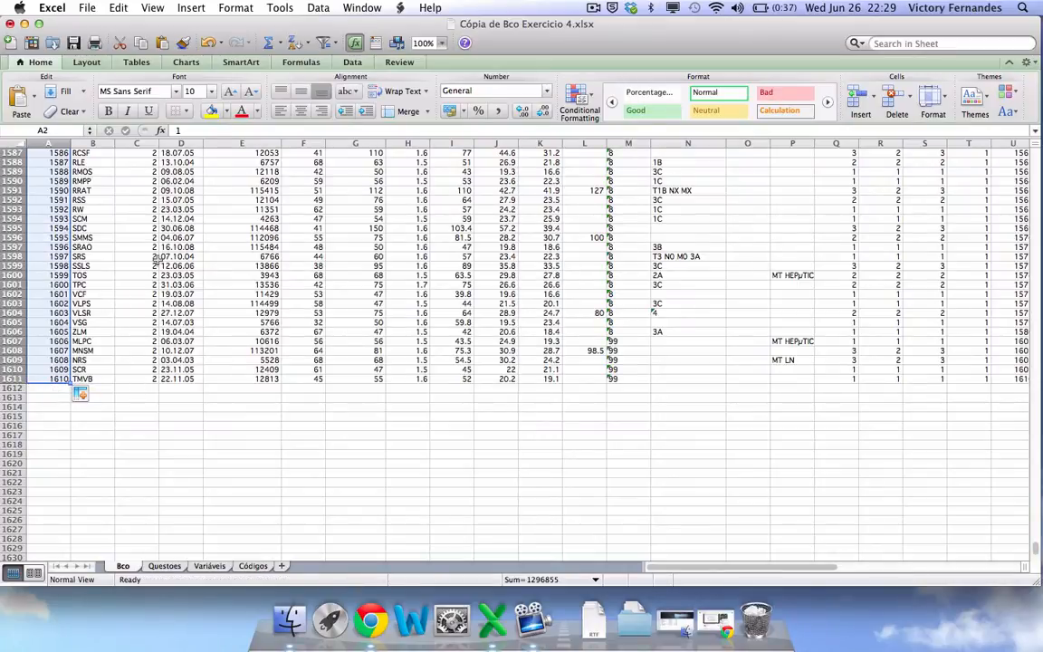
pyautogui.scroll(20, 156, 260)
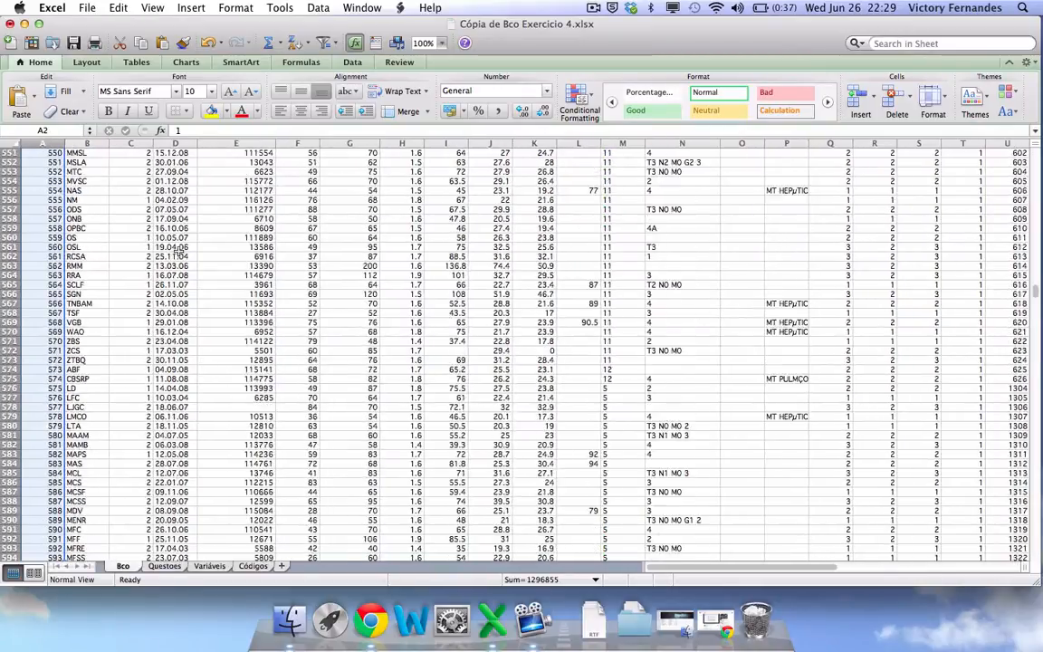
pyautogui.scroll(20, 179, 246)
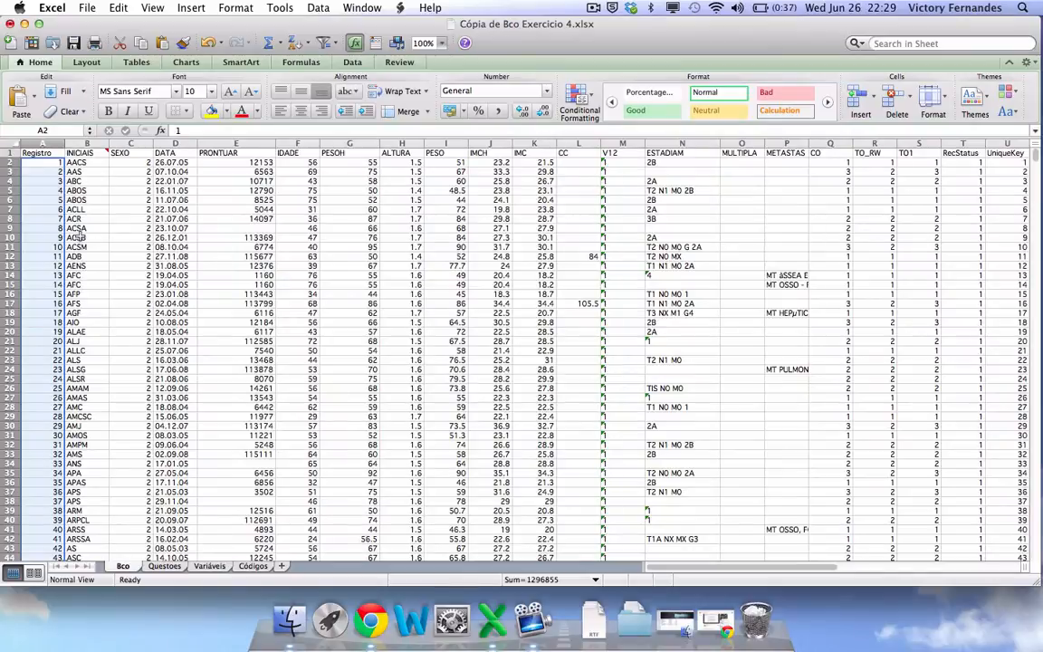
pyautogui.click(100, 190)
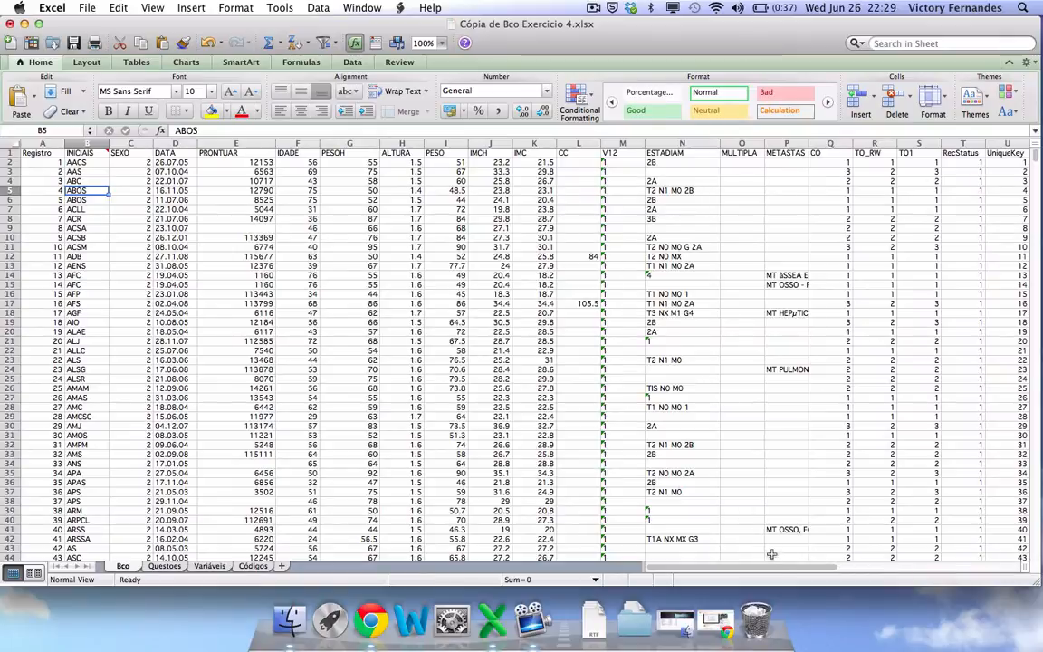
# - Rename the column A header as "UniqueKey", taking the name from the existing header in U1
pyautogui.hscroll(3, 777, 572)
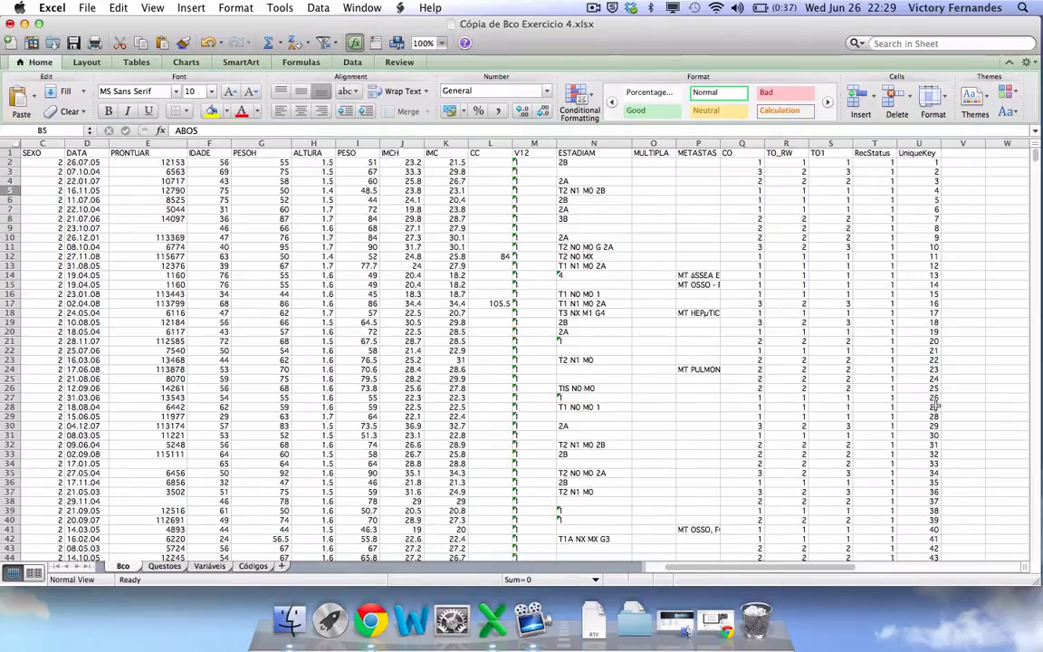
pyautogui.doubleClick(930, 153)
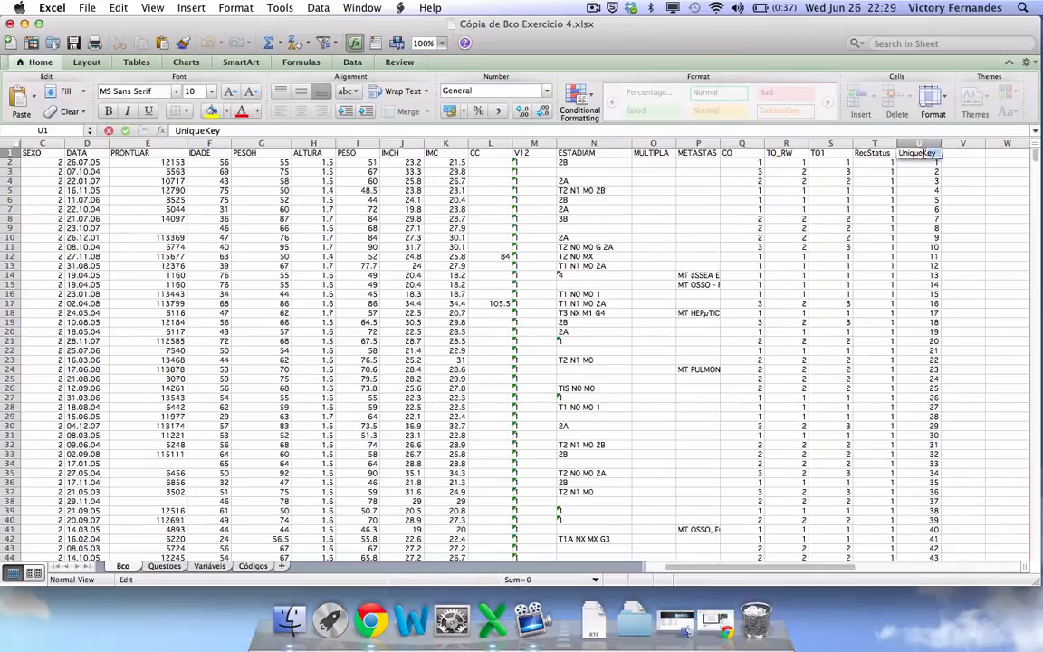
pyautogui.doubleClick(925, 154)
pyautogui.scroll(-3, 421, 308)
pyautogui.hscroll(-2, 420, 307)
pyautogui.scroll(3, 421, 307)
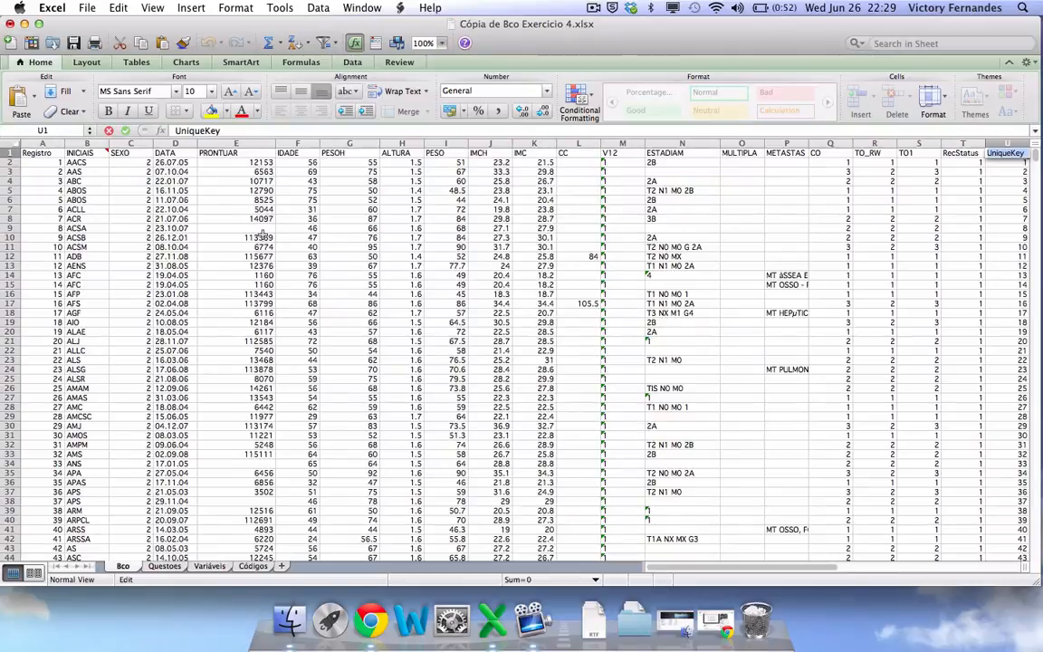
pyautogui.click(56, 154)
pyautogui.doubleClick(56, 154)
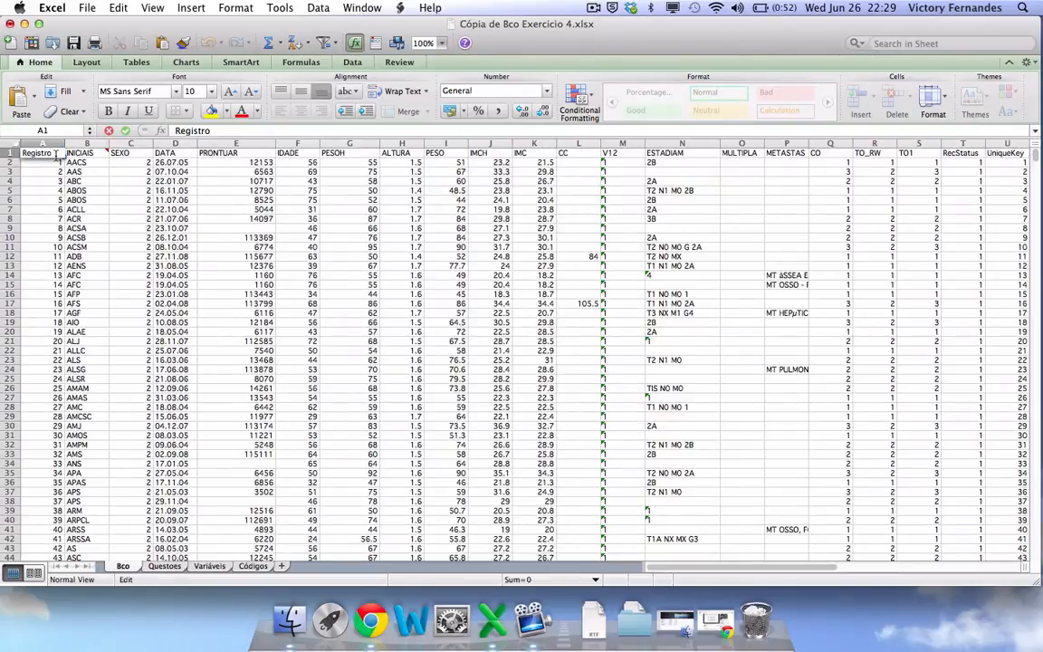
pyautogui.press('BackSpace')
pyautogui.press('BackSpace')
pyautogui.press('BackSpace')
pyautogui.press('BackSpace')
pyautogui.press('BackSpace')
pyautogui.press('BackSpace')
pyautogui.press('BackSpace')
pyautogui.press('BackSpace')
pyautogui.write('UniqueKey')
pyautogui.click(41, 190)
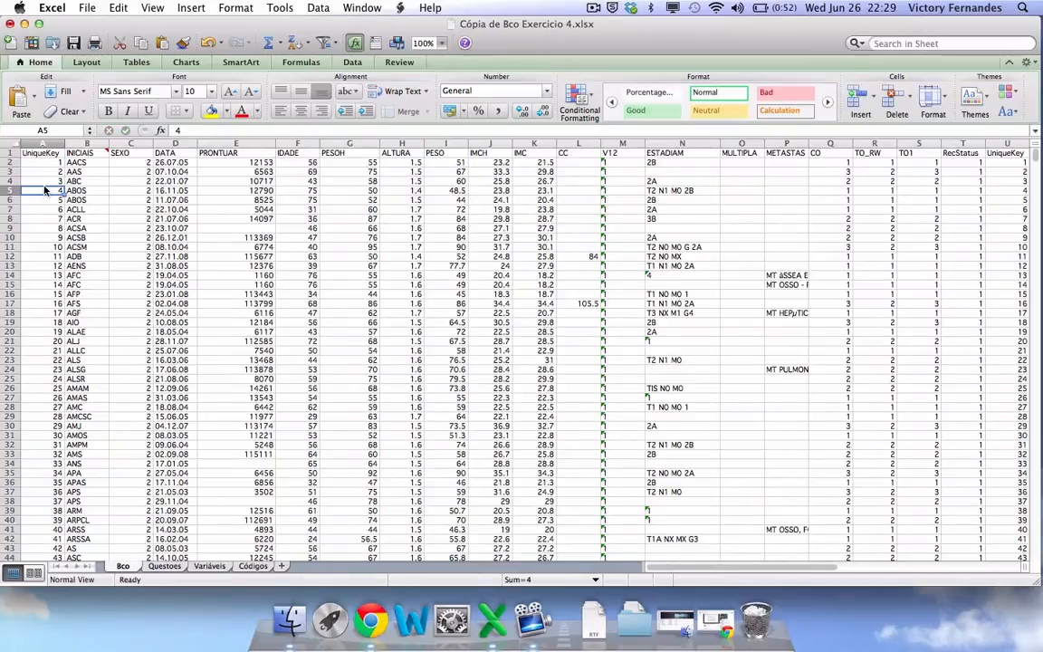
# - Delete the old UniqueKey column U at the end of the table
pyautogui.rightClick(1008, 144)
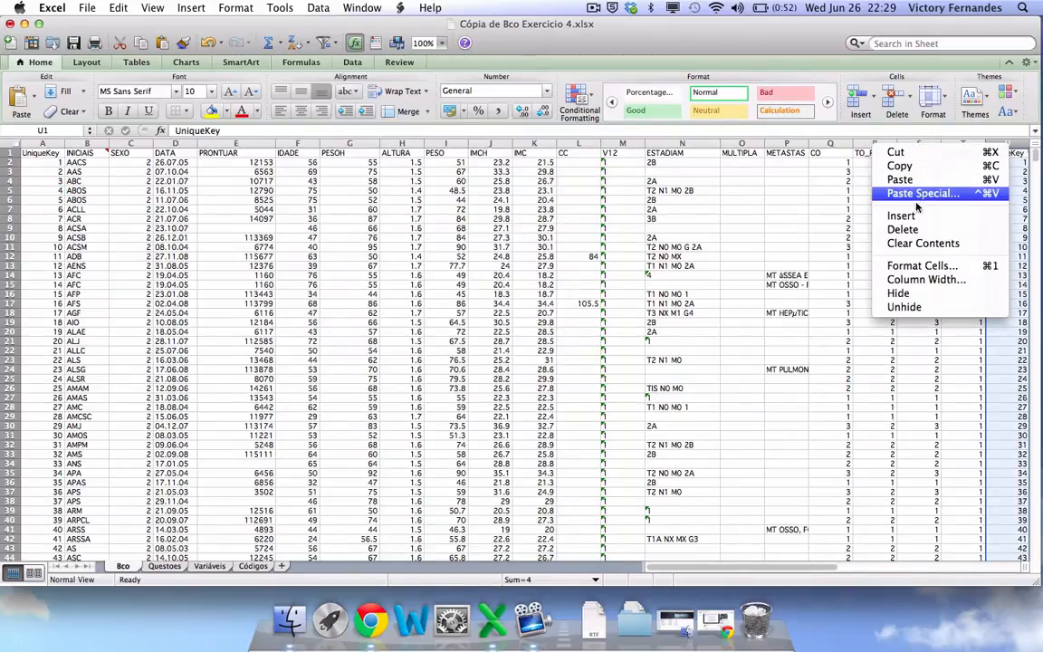
pyautogui.click(906, 230)
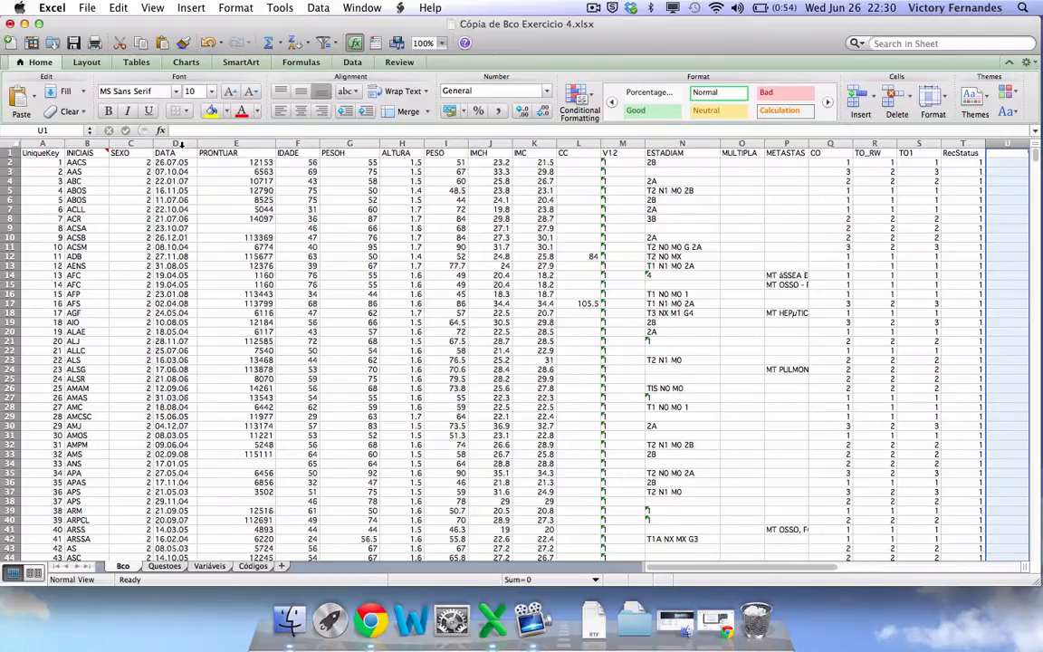
# - Sort all records by the DATA column, first descending and finally ascending, expanding the selection to the whole table
pyautogui.click(181, 145)
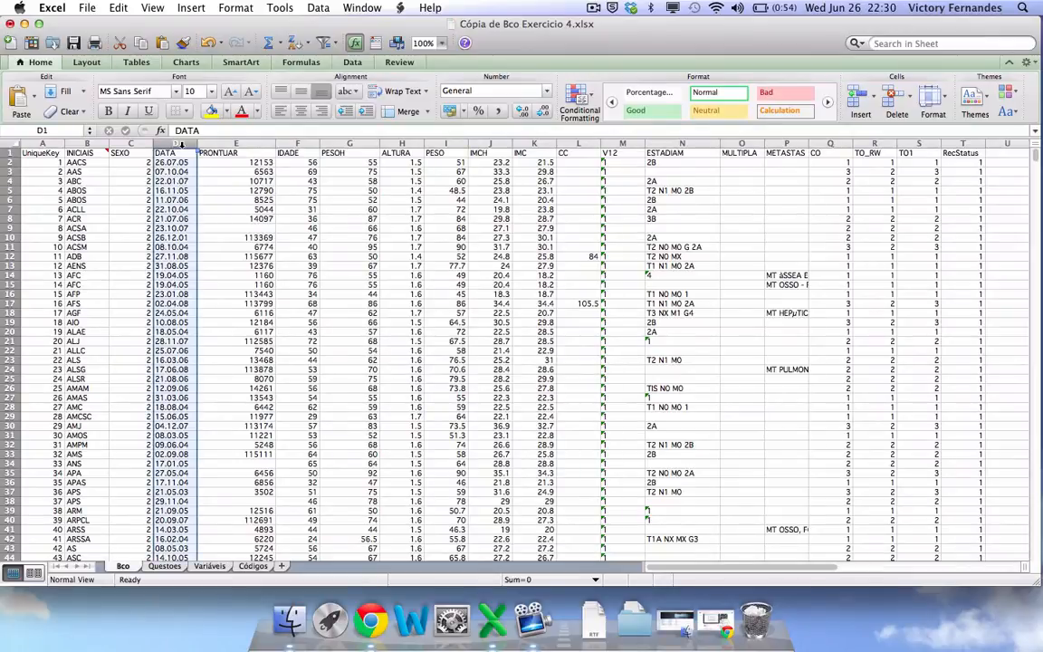
pyautogui.click(298, 45)
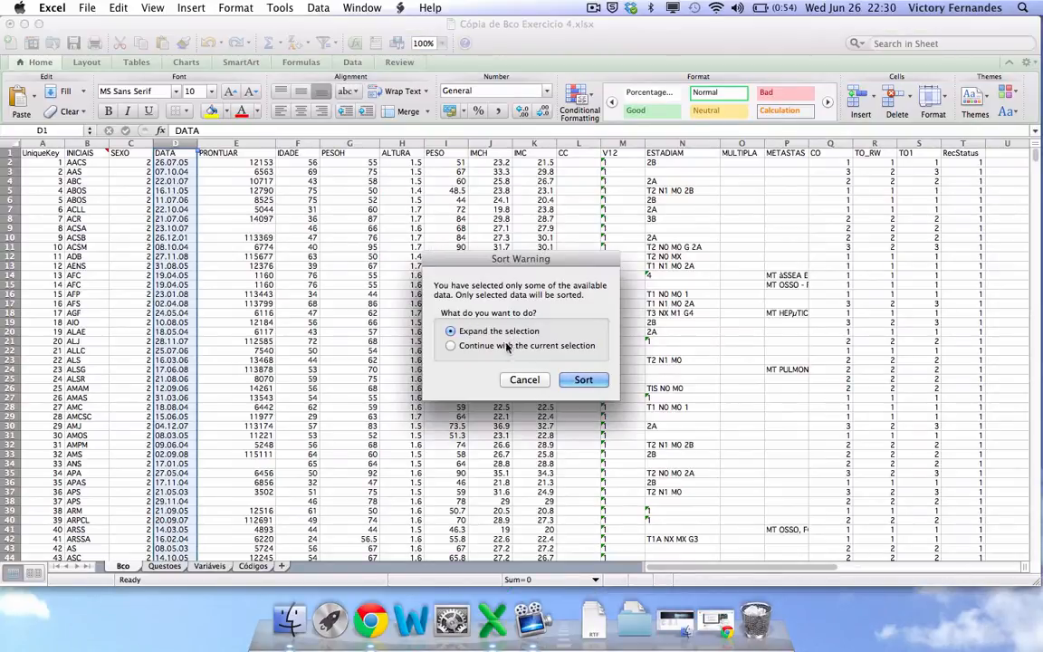
pyautogui.click(590, 385)
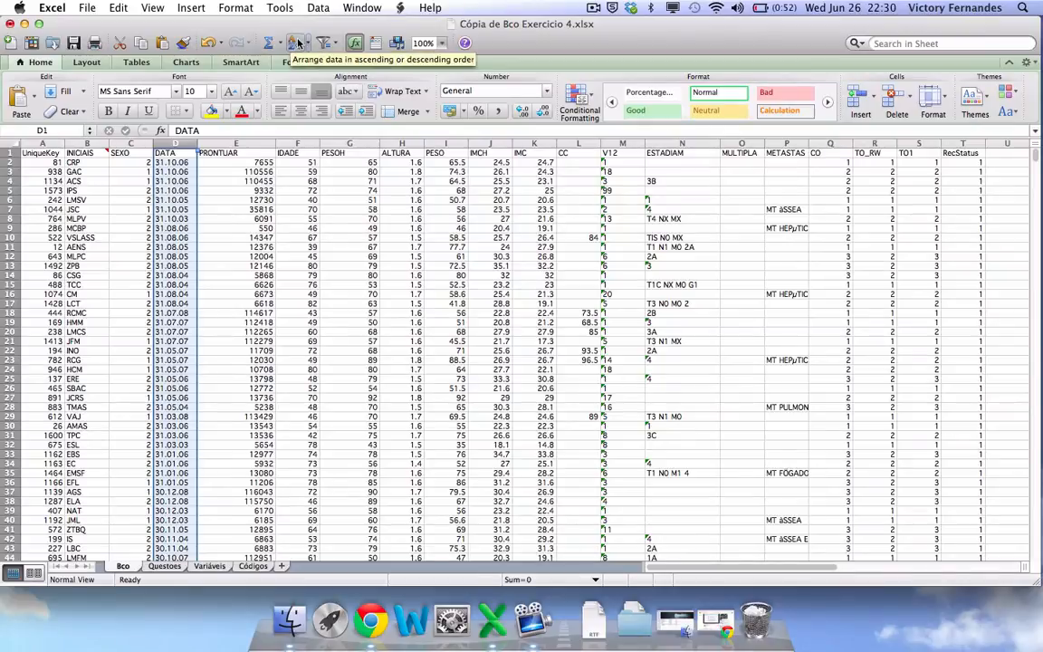
pyautogui.click(297, 45)
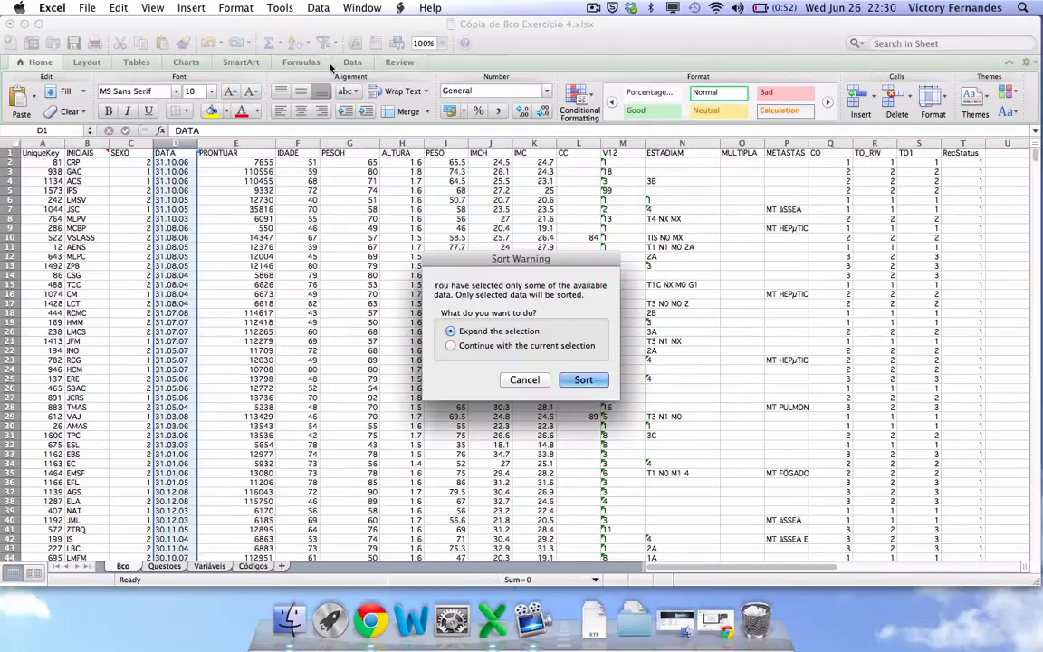
pyautogui.click(582, 380)
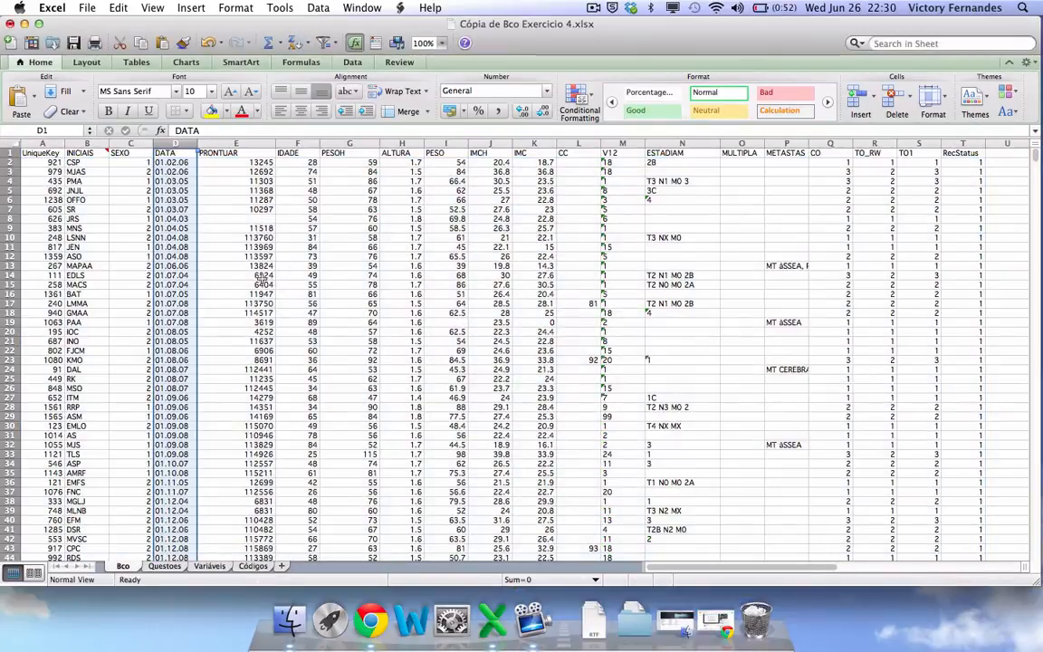
pyautogui.scroll(-9, 152, 437)
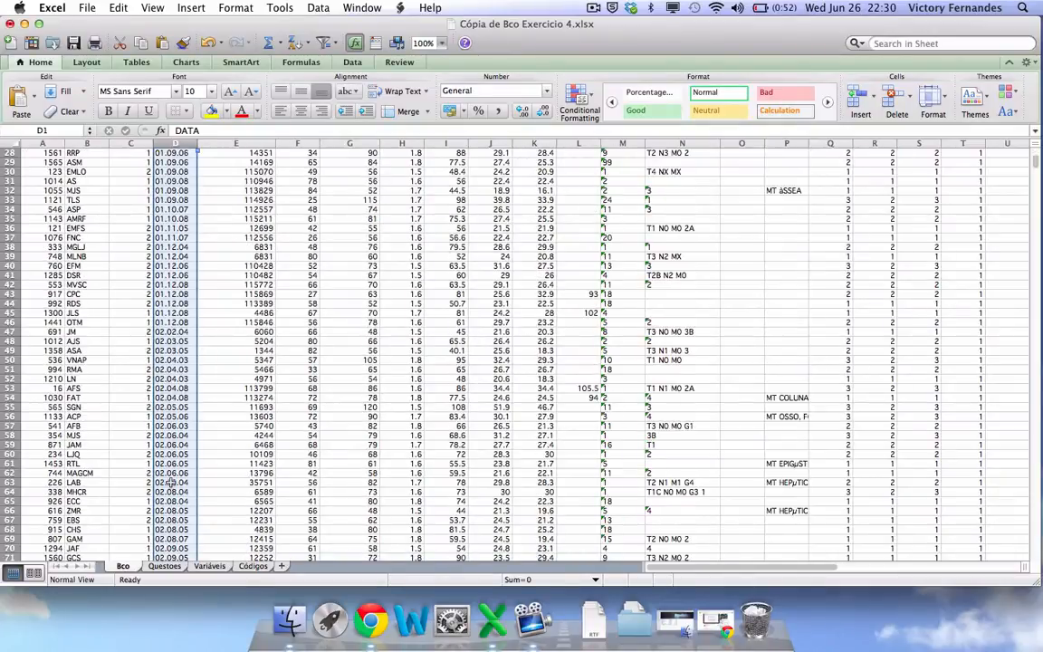
# - Fill the blank DATA cells D1609:D1611 at the end of the sorted records with the value 999999
pyautogui.scroll(3, 171, 484)
pyautogui.scroll(5, 170, 485)
pyautogui.scroll(-20, 170, 484)
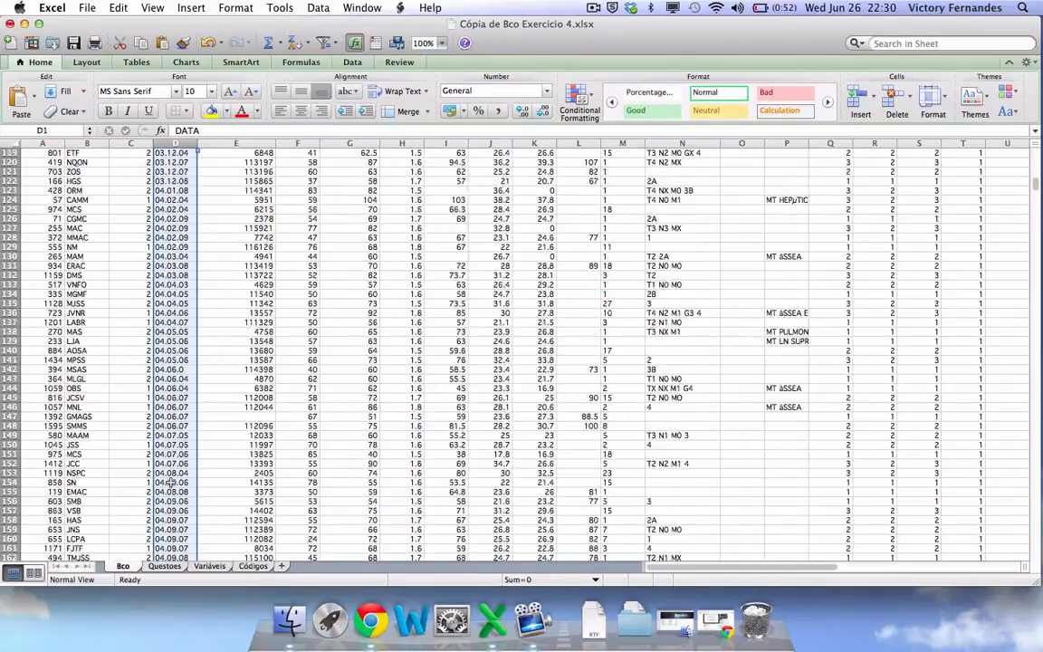
pyautogui.scroll(-20, 170, 484)
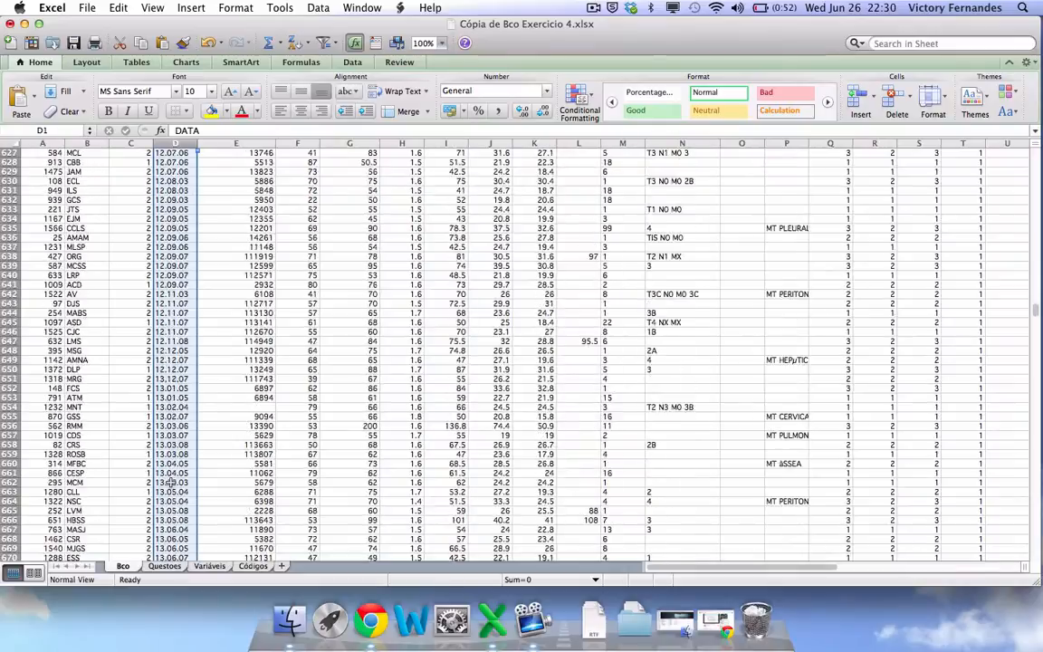
pyautogui.scroll(-20, 170, 482)
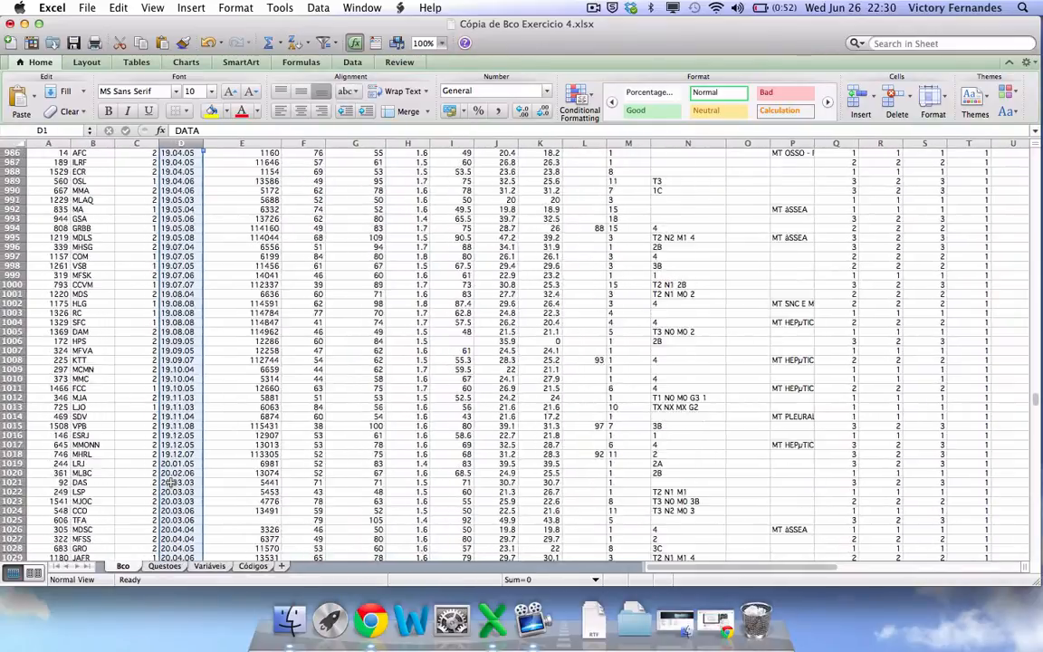
pyautogui.scroll(-20, 171, 482)
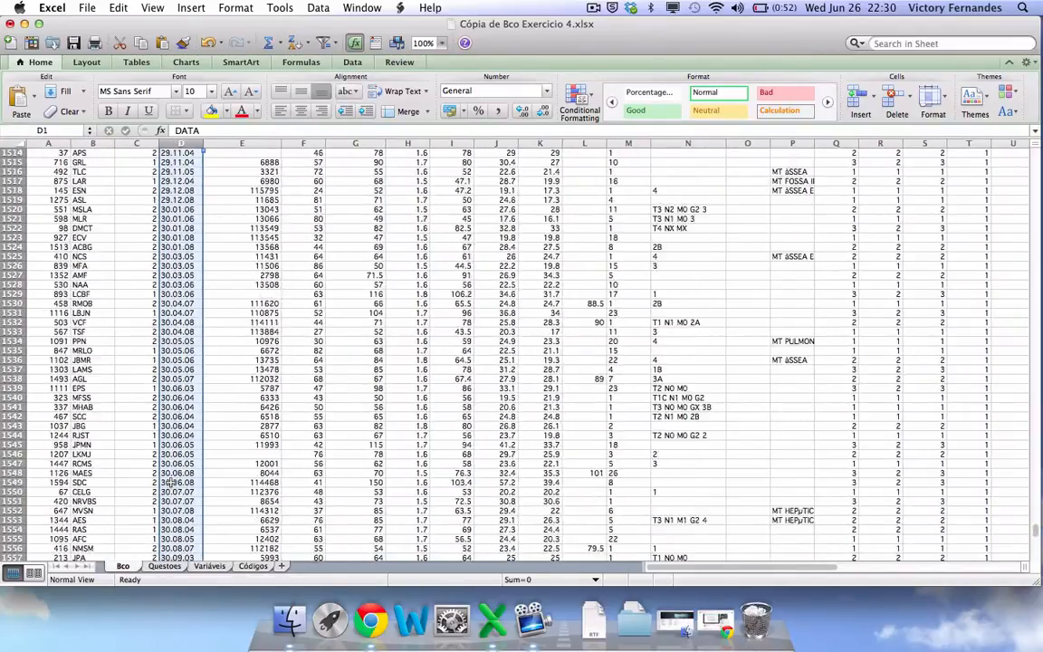
pyautogui.scroll(-7, 170, 482)
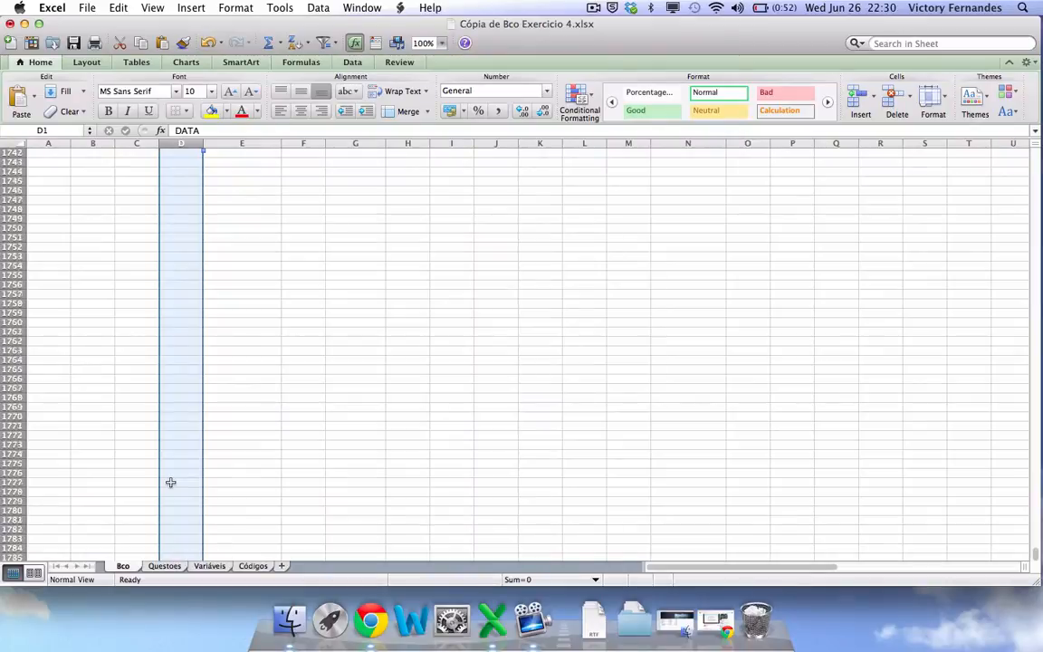
pyautogui.scroll(11, 170, 483)
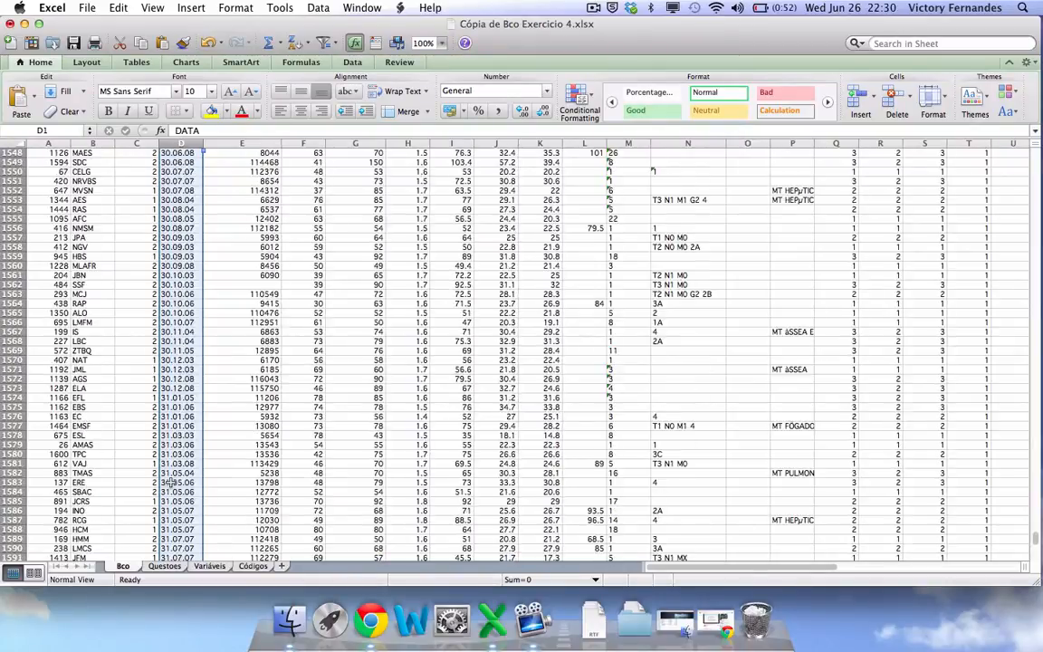
pyautogui.scroll(-1, 170, 483)
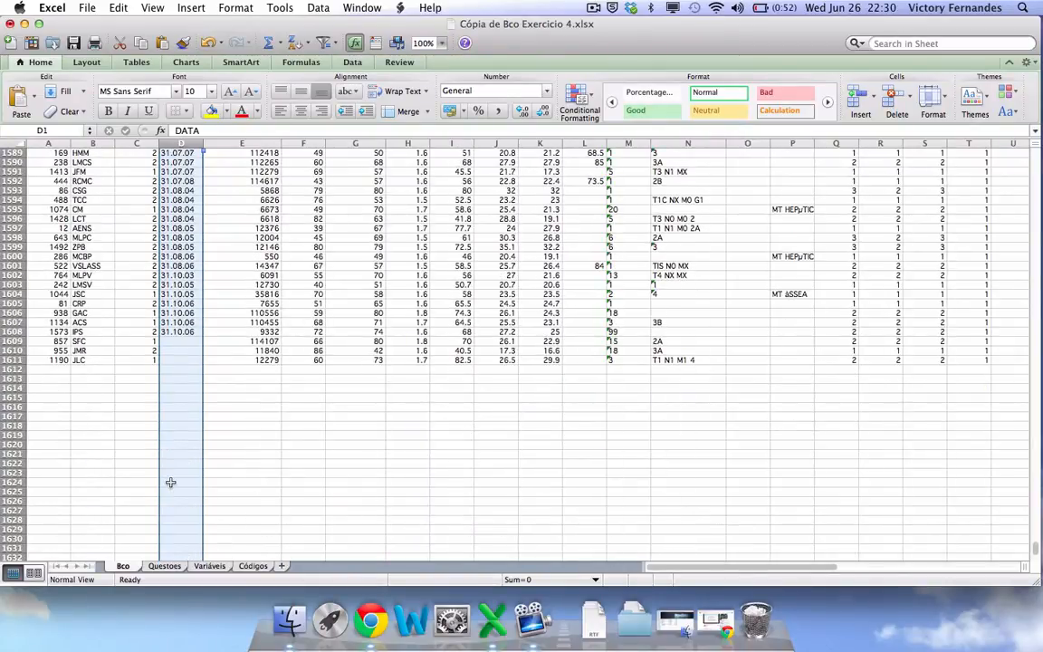
pyautogui.click(190, 340)
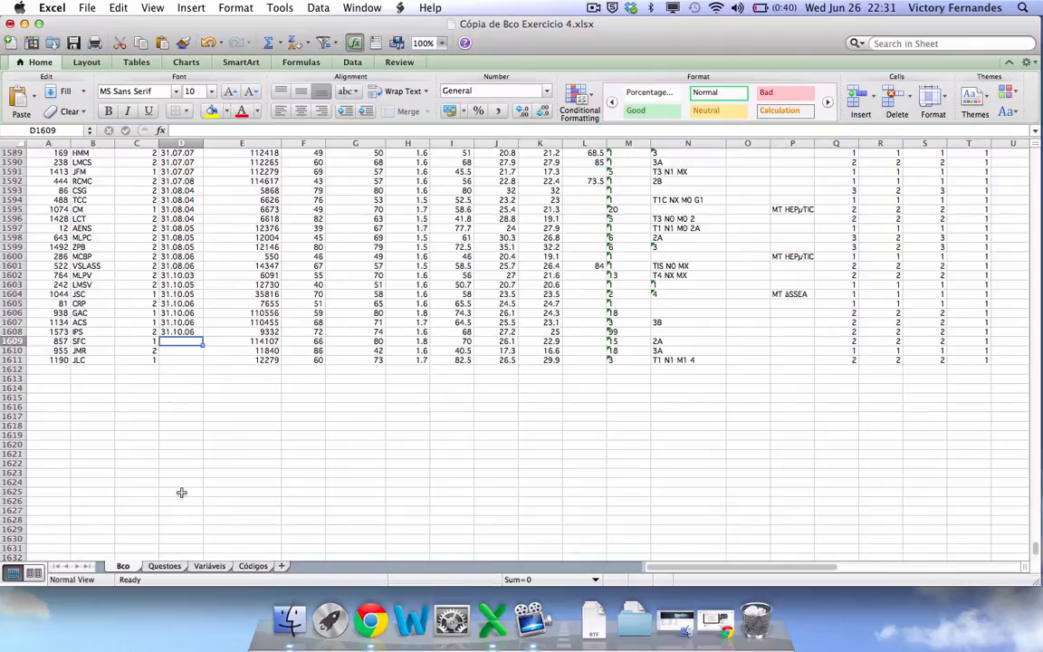
pyautogui.write('999999')
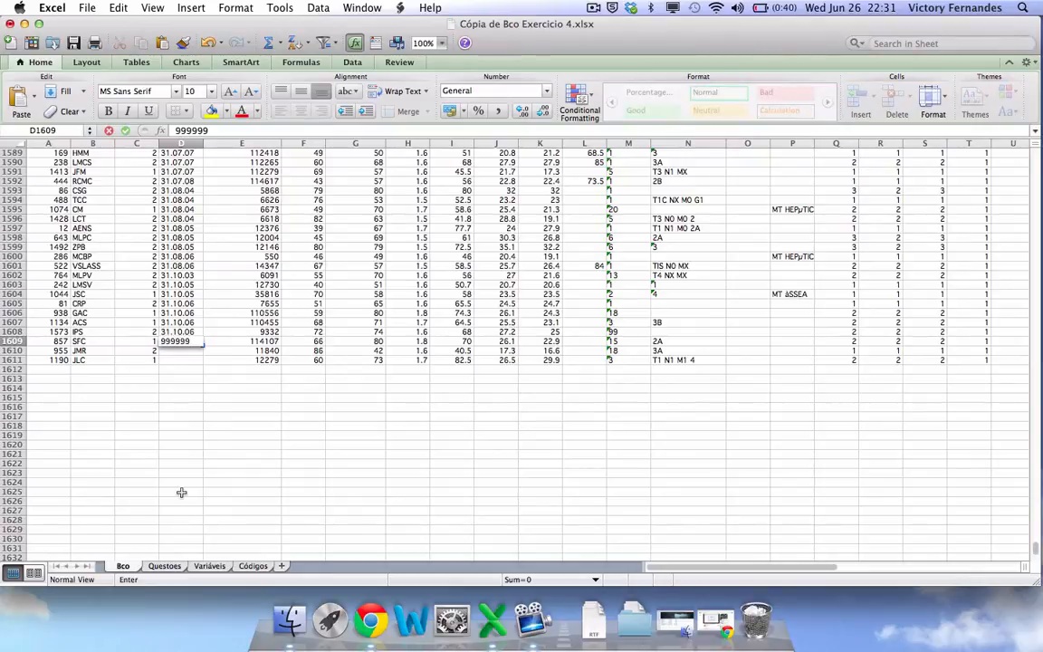
pyautogui.press('Return')
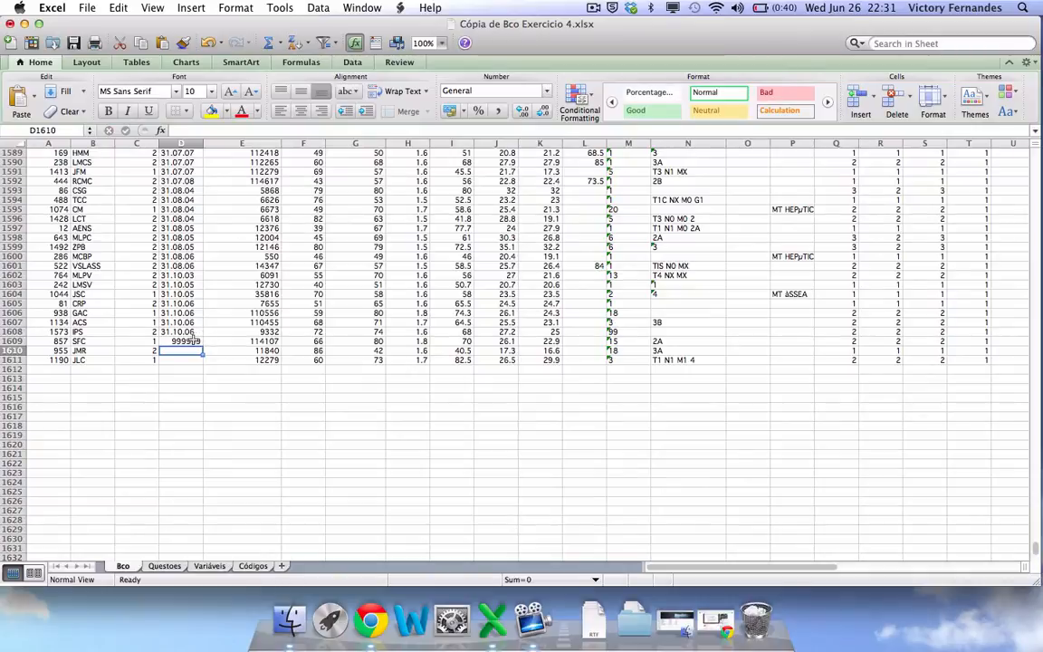
pyautogui.click(193, 341)
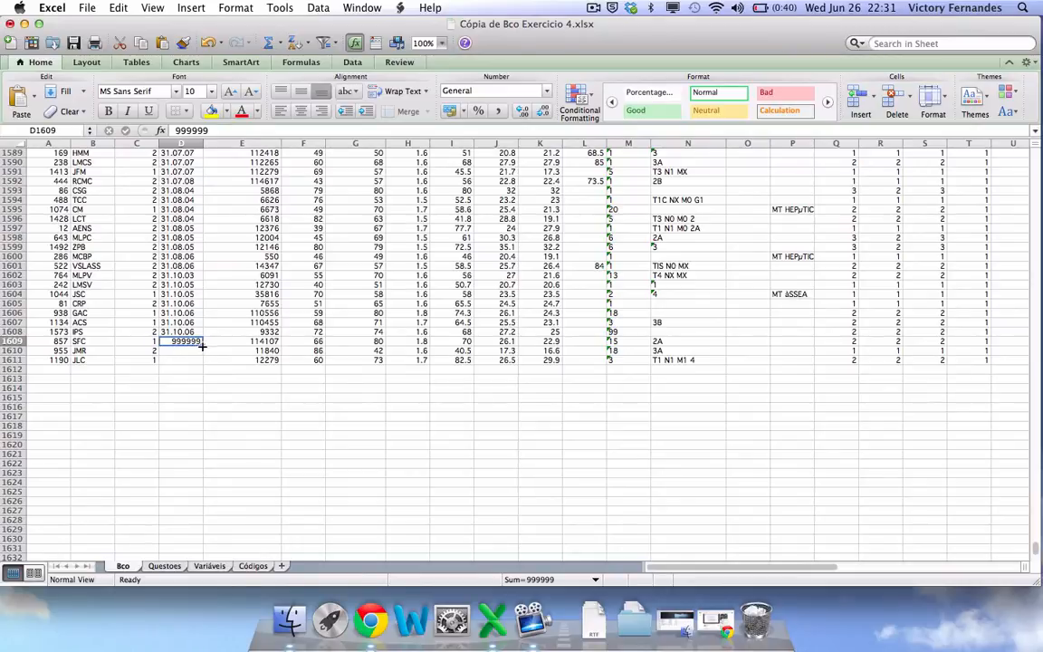
pyautogui.moveTo(202, 344); pyautogui.dragTo(201, 365)
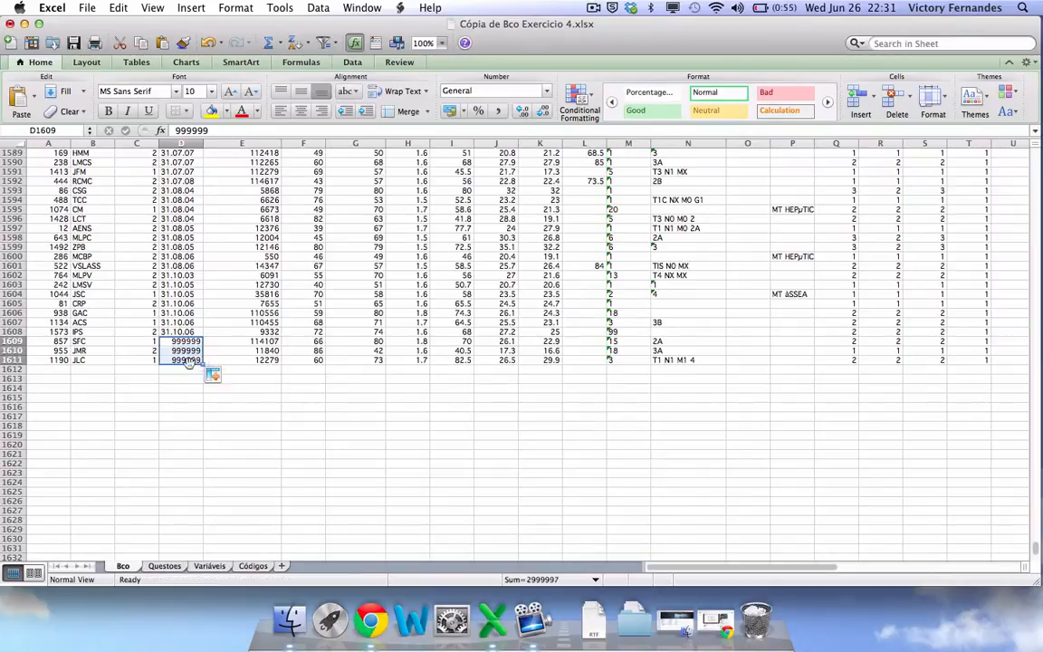
pyautogui.click(278, 399)
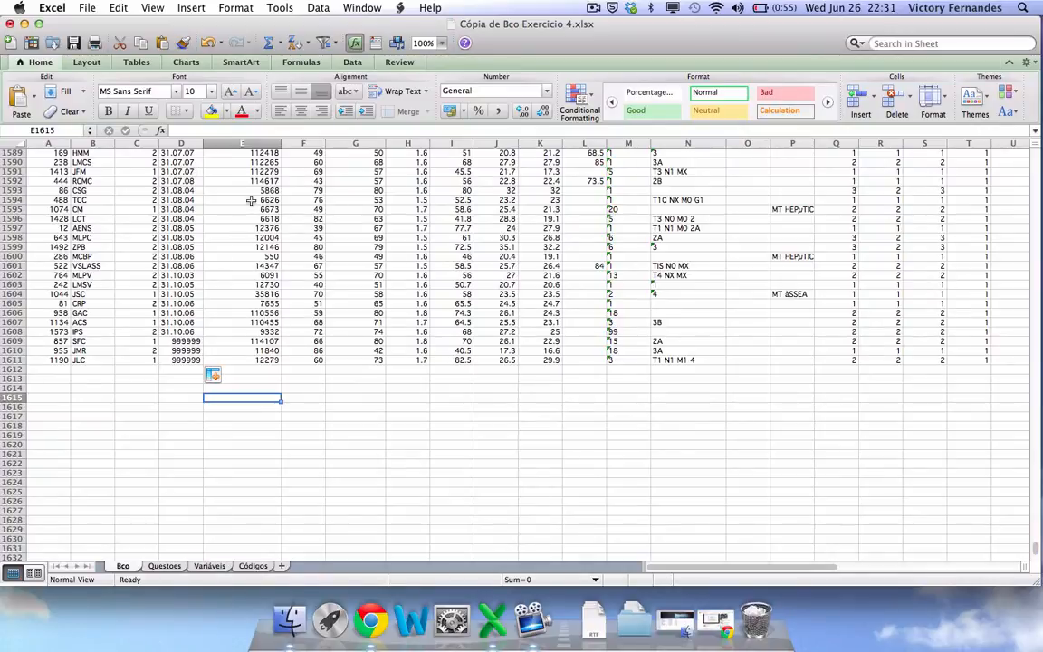
# - Sort all records by the PRONTUAR column E in descending order, expanding the selection to the whole table
pyautogui.click(270, 142)
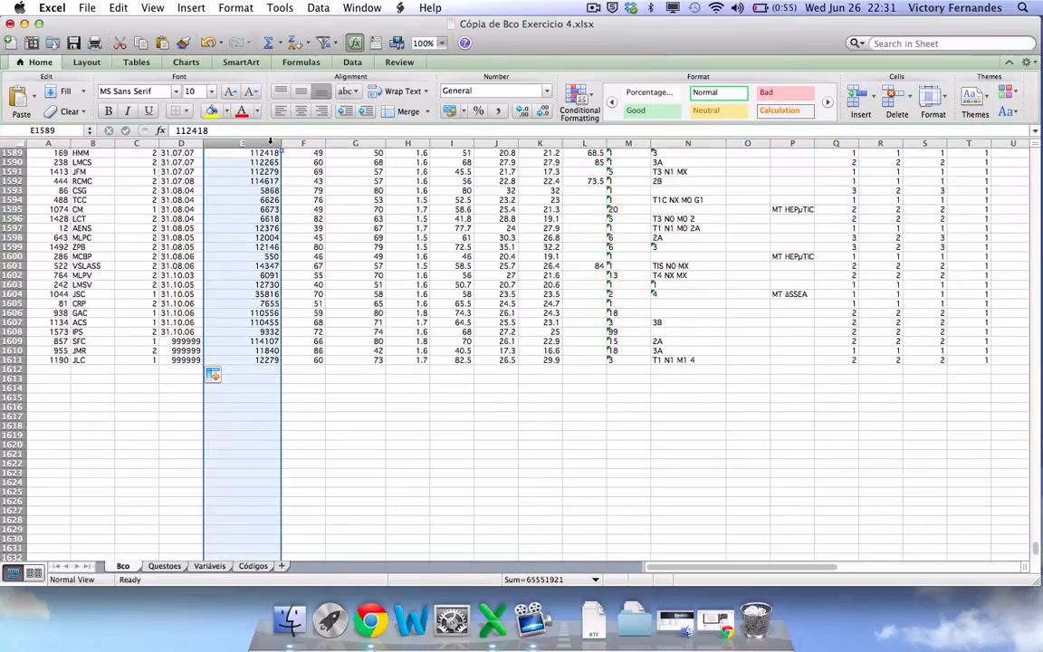
pyautogui.click(292, 44)
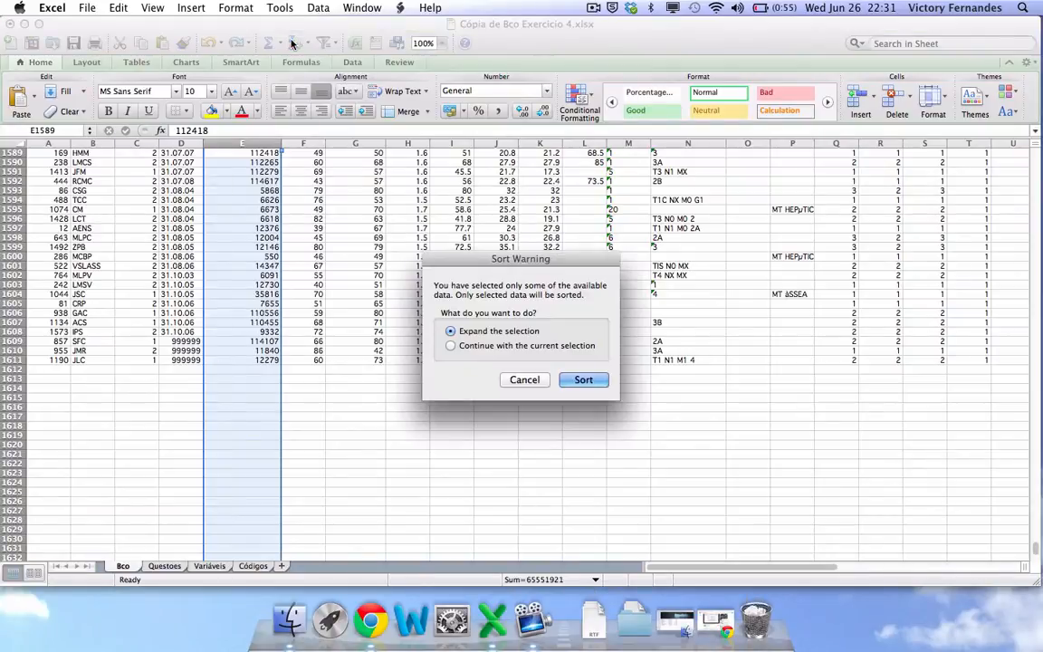
pyautogui.click(584, 381)
# - Fill the blank PRONTUAR cells from E1580 down to the last record in E1611 with 999999
pyautogui.scroll(10, 306, 260)
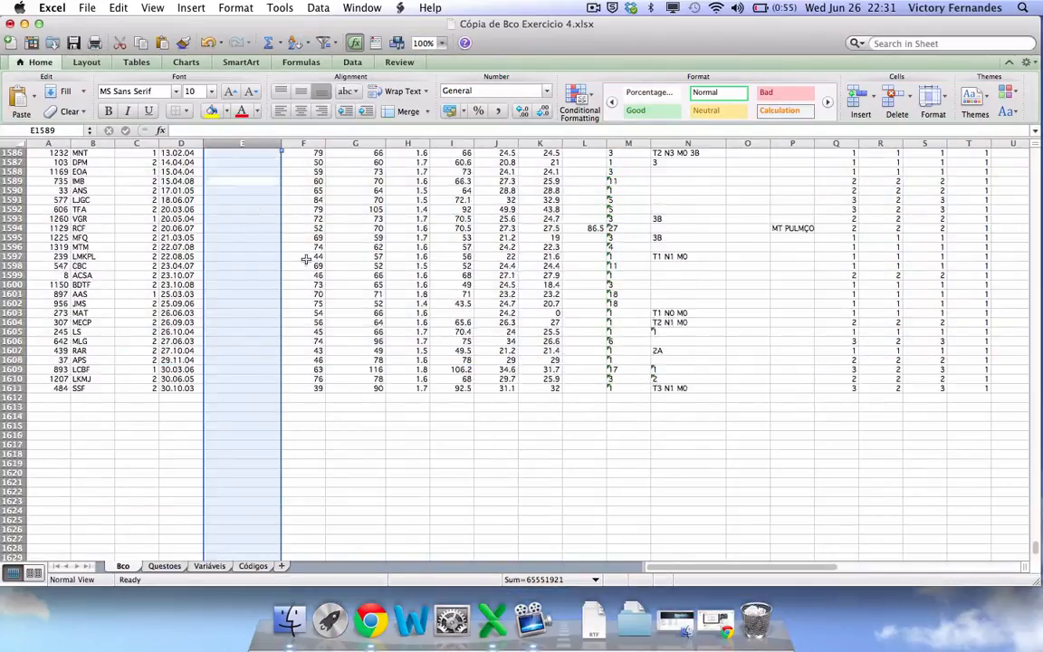
pyautogui.scroll(-4, 306, 260)
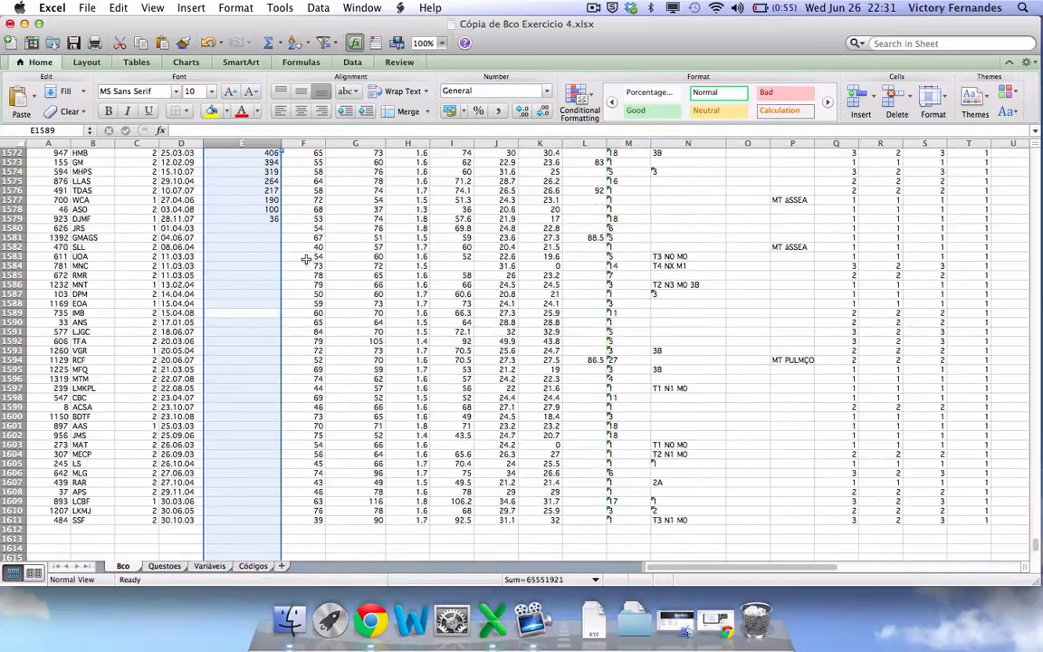
pyautogui.click(267, 230)
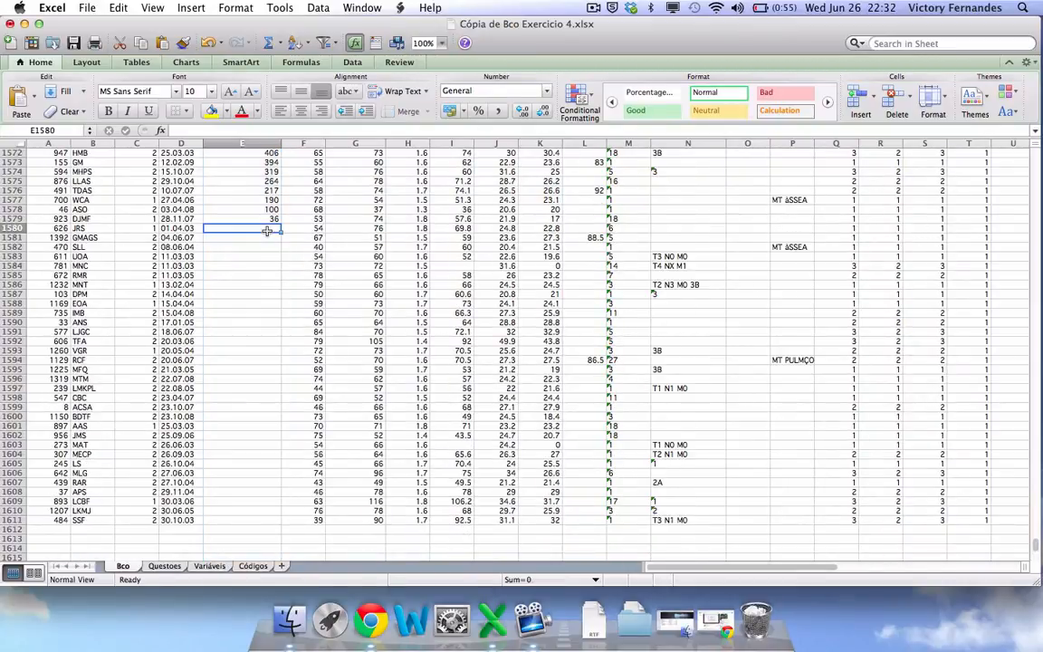
pyautogui.write('999999')
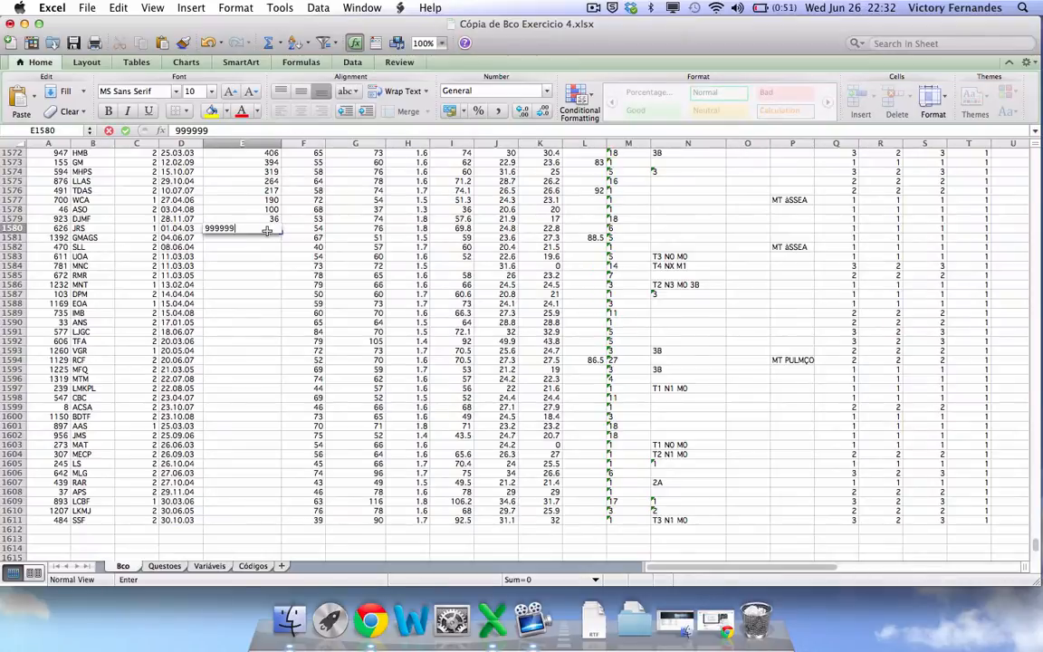
pyautogui.click(263, 244)
pyautogui.click(271, 229)
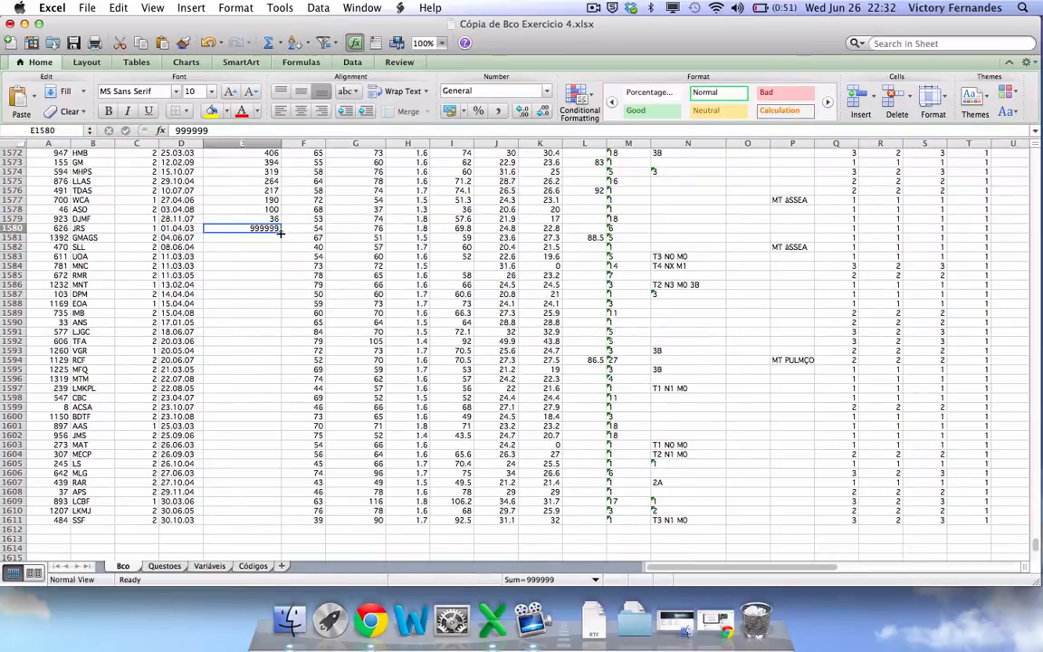
pyautogui.moveTo(280, 234); pyautogui.dragTo(280, 524)
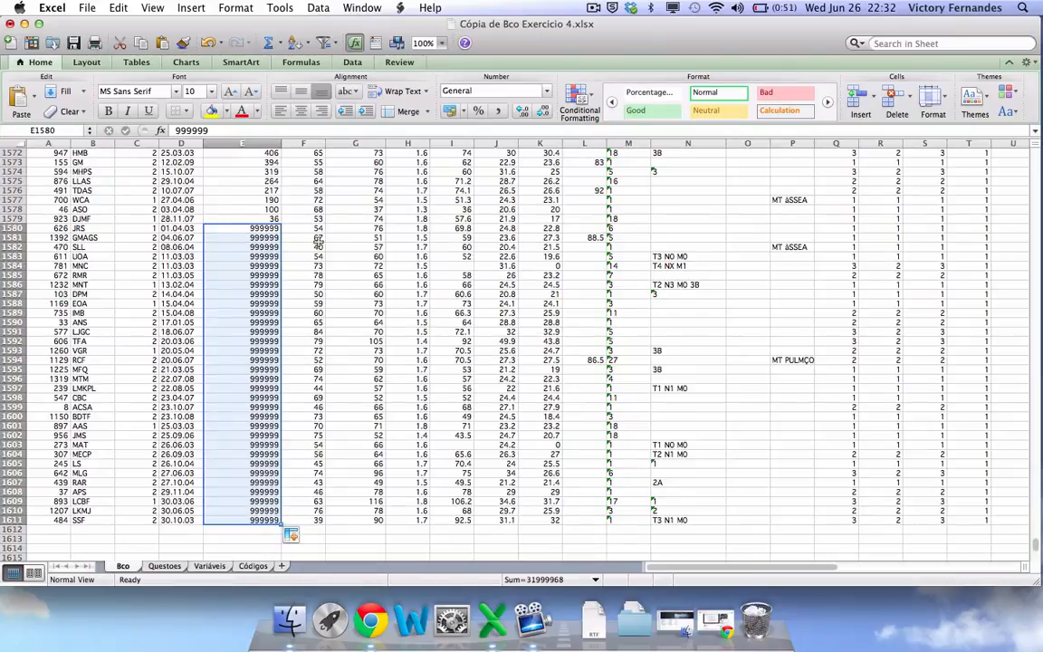
# - Sort all records by the IDADE column F in ascending order, expanding the selection to the whole table
pyautogui.click(316, 144)
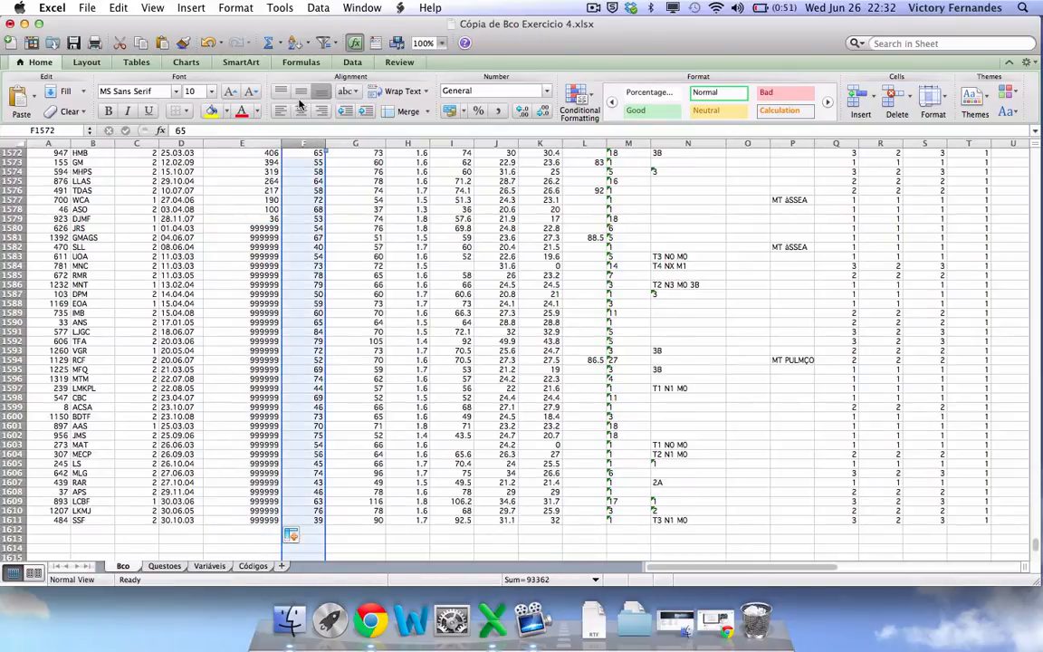
pyautogui.click(272, 43)
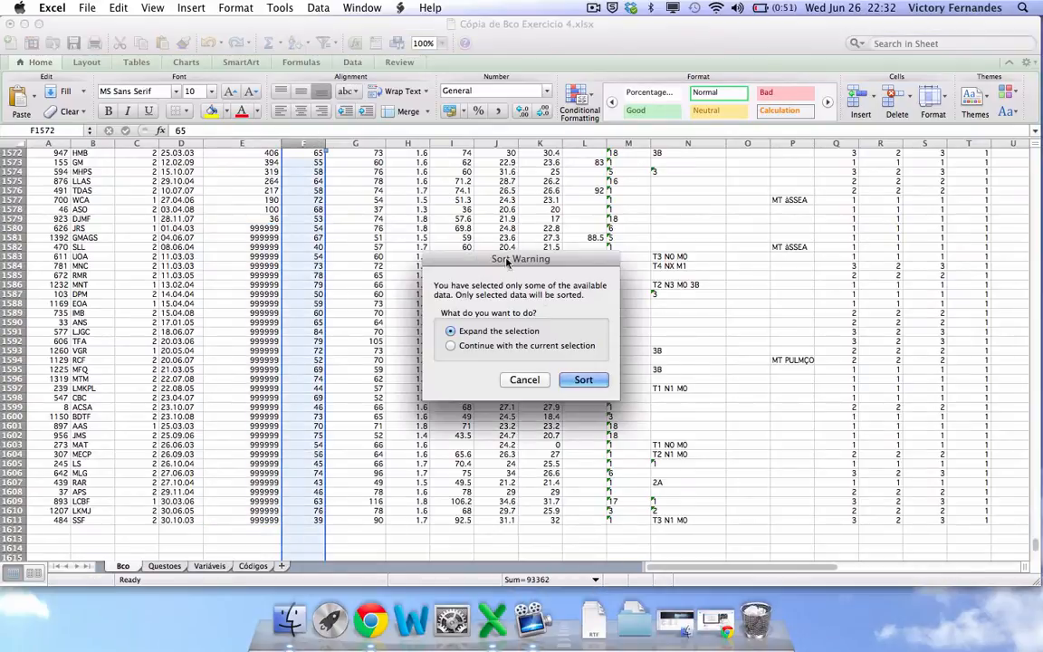
pyautogui.click(583, 380)
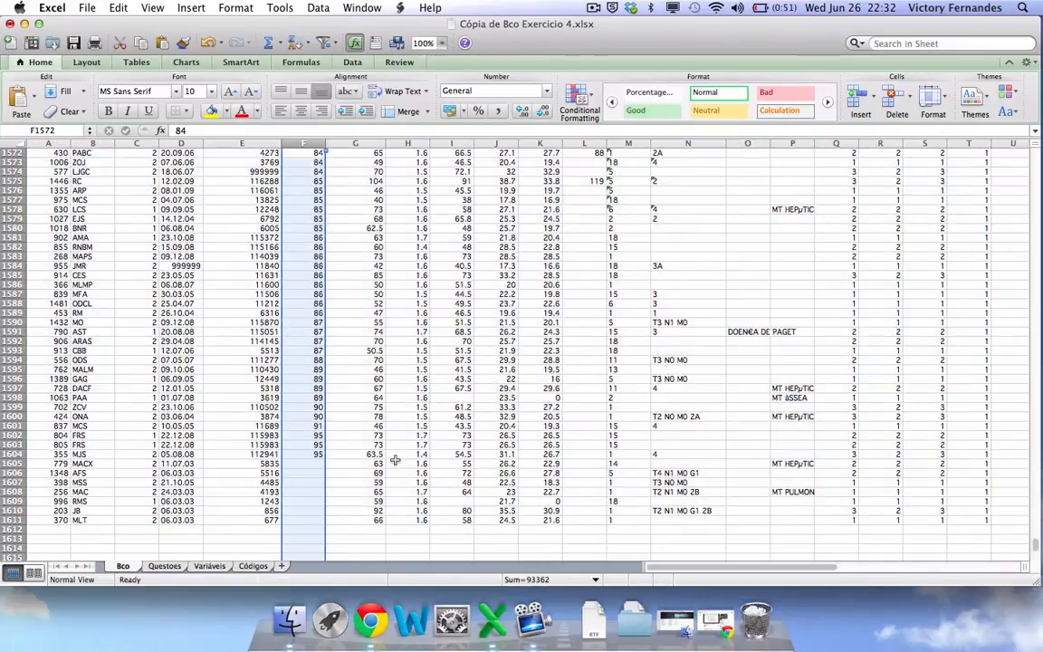
# - Fill the blank IDADE cells F1605:F1611 with the value 999999
pyautogui.click(307, 463)
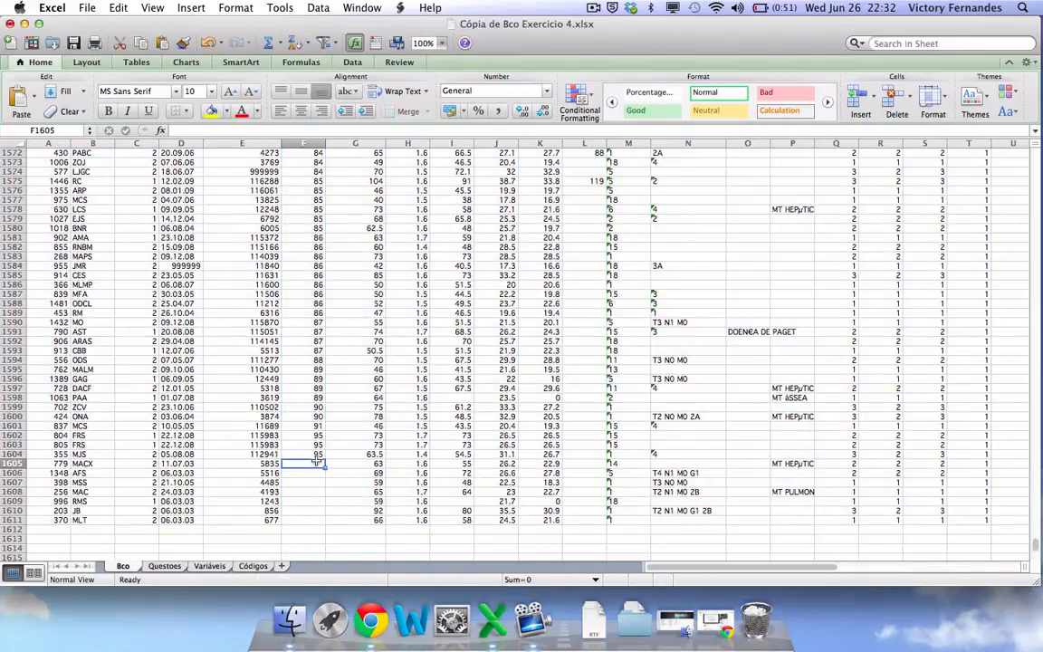
pyautogui.write('999999')
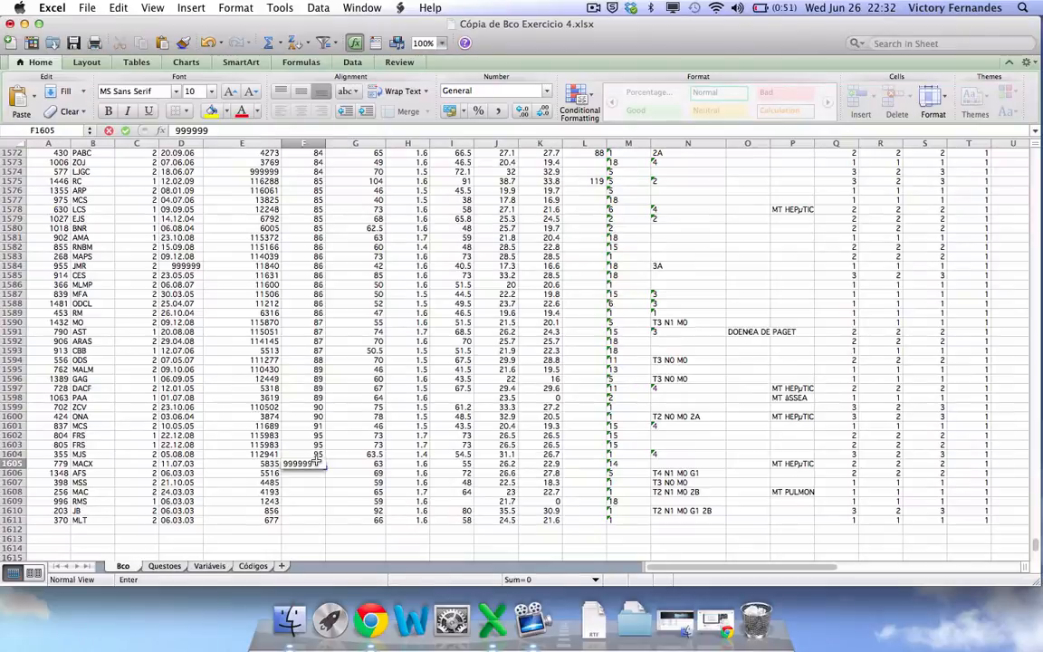
pyautogui.press('Return')
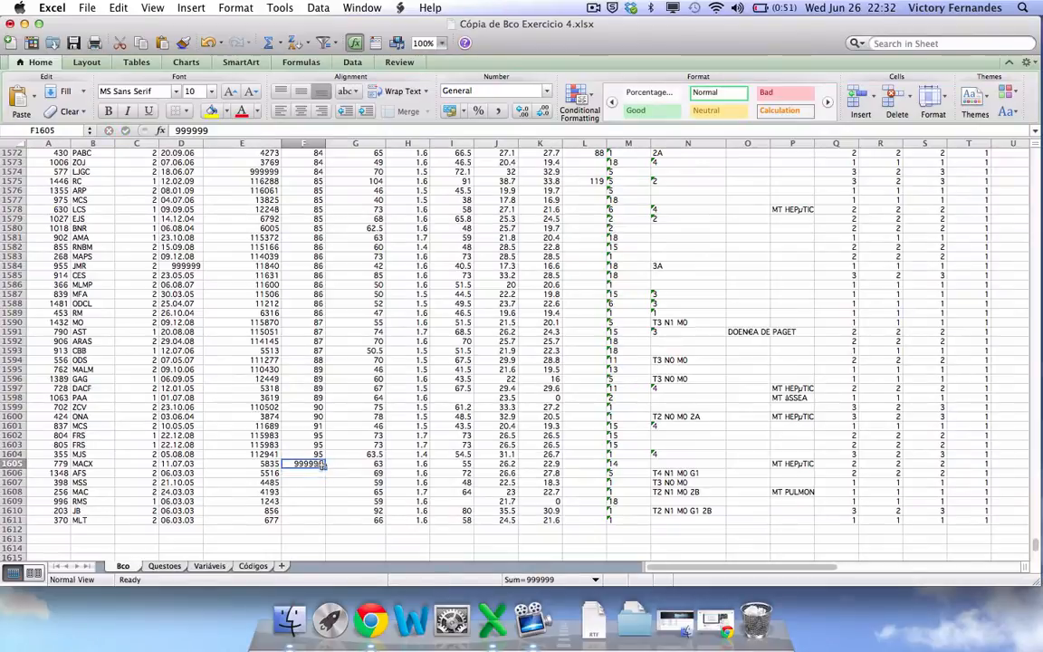
pyautogui.moveTo(324, 467); pyautogui.dragTo(326, 523)
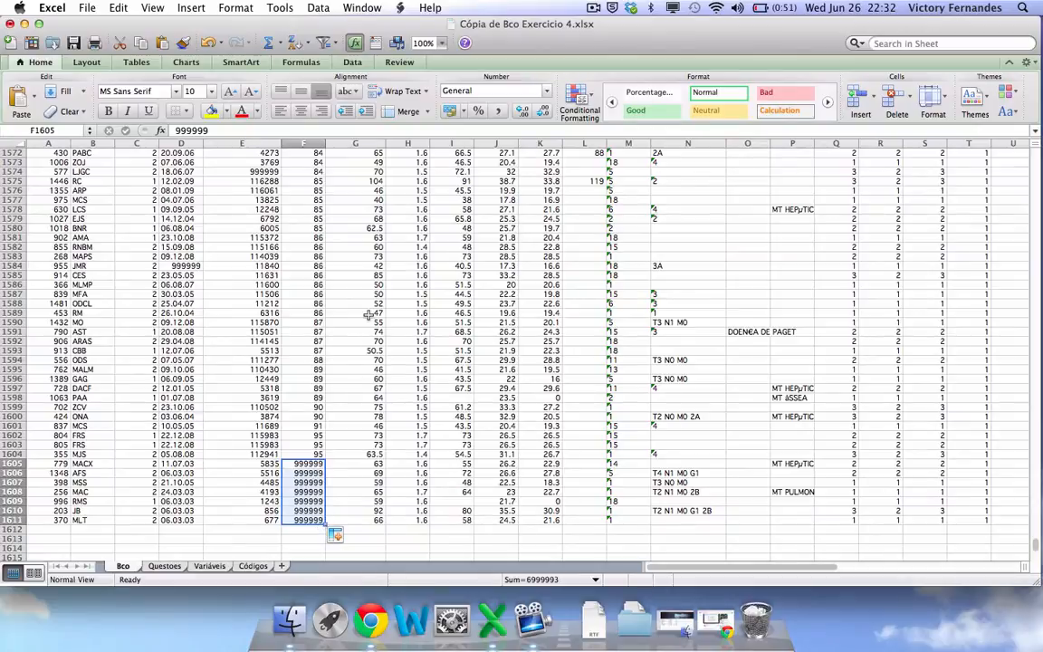
# - Sort all records by the ALTURA column H in descending order and again in ascending order, expanding the selection to the whole table
pyautogui.scroll(15, 364, 207)
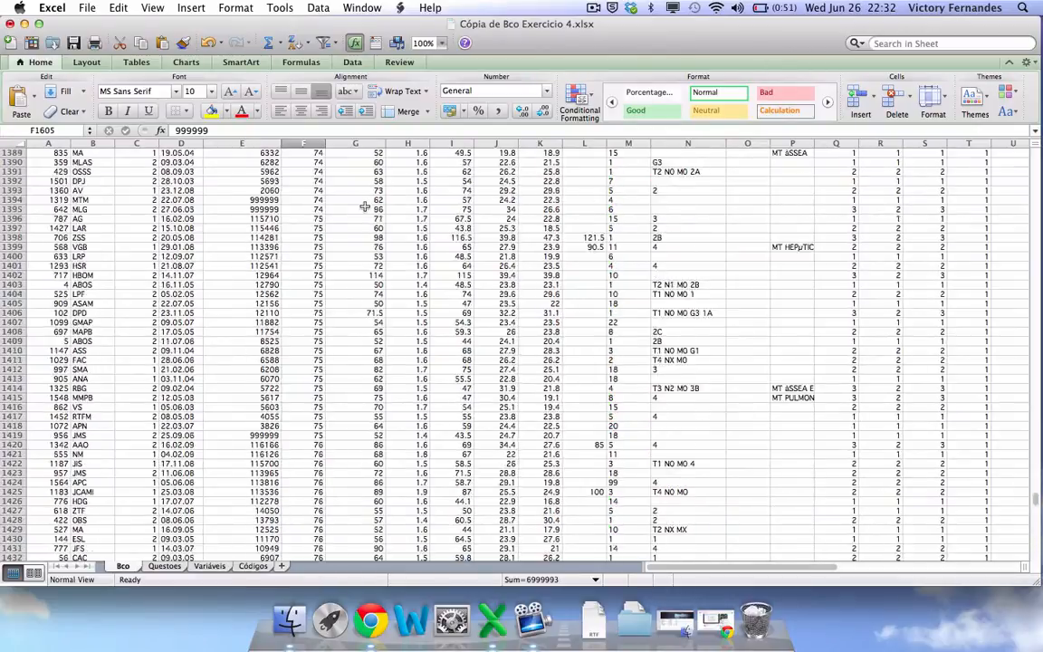
pyautogui.scroll(20, 364, 207)
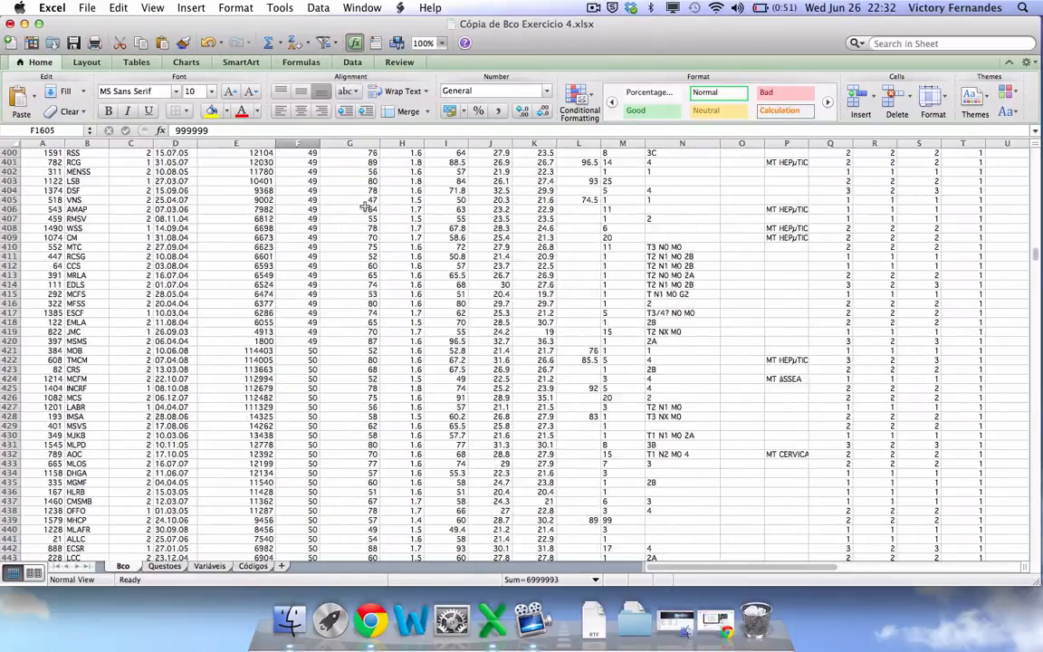
pyautogui.scroll(20, 364, 207)
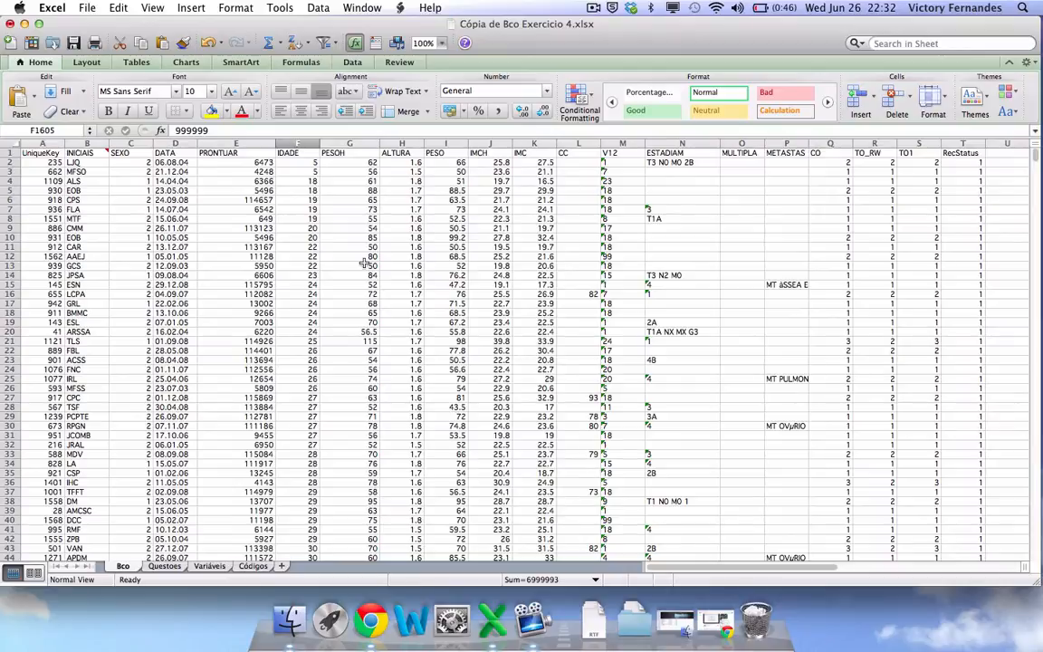
pyautogui.click(412, 144)
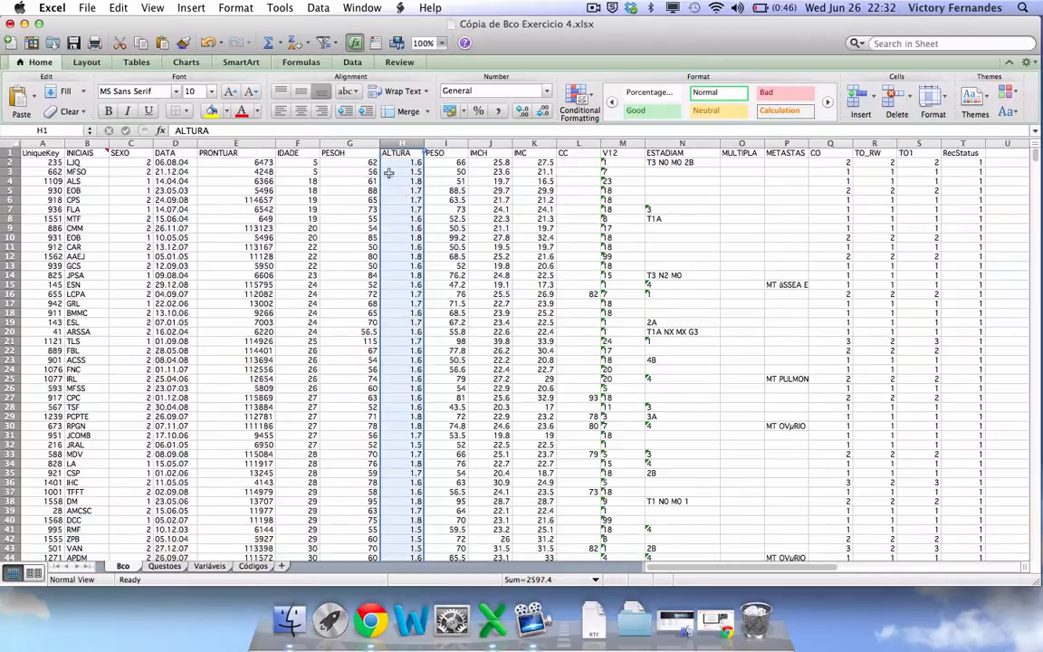
pyautogui.click(298, 41)
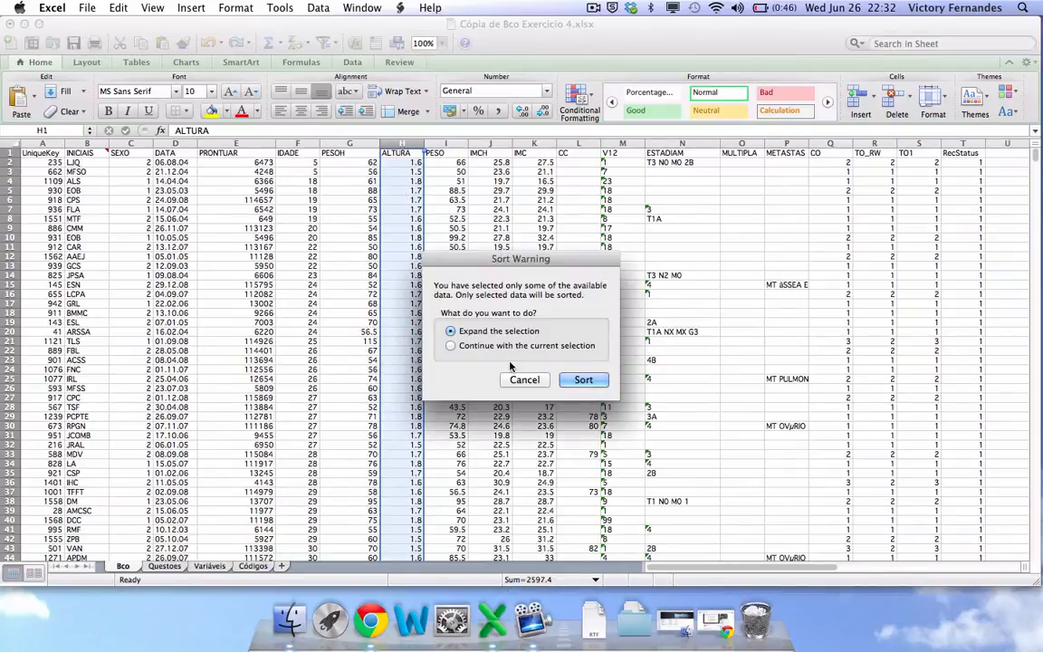
pyautogui.click(583, 380)
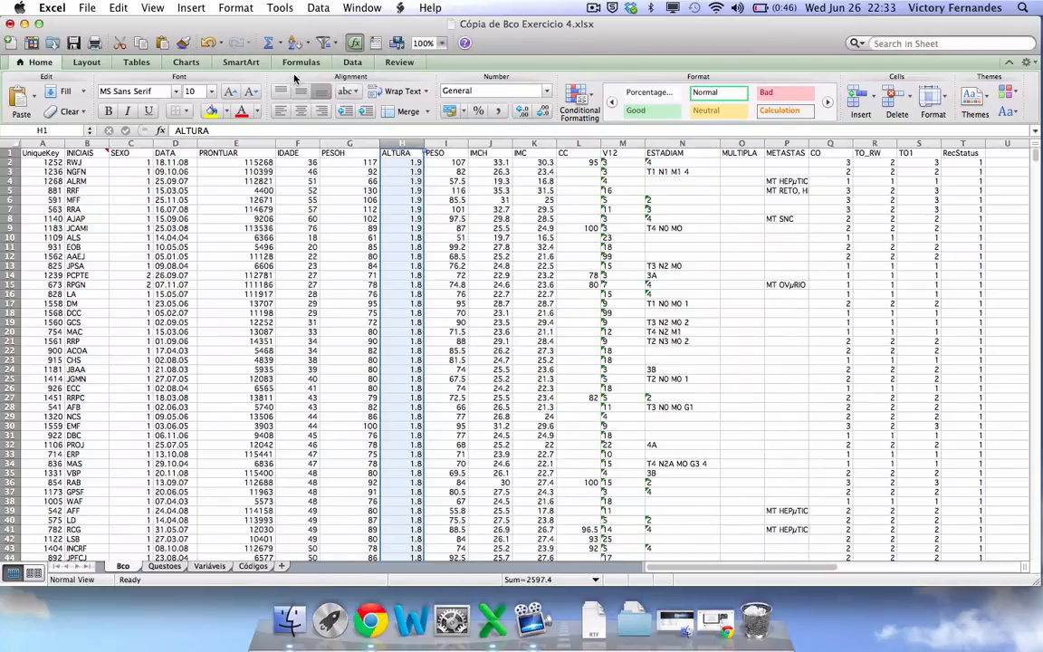
pyautogui.click(298, 42)
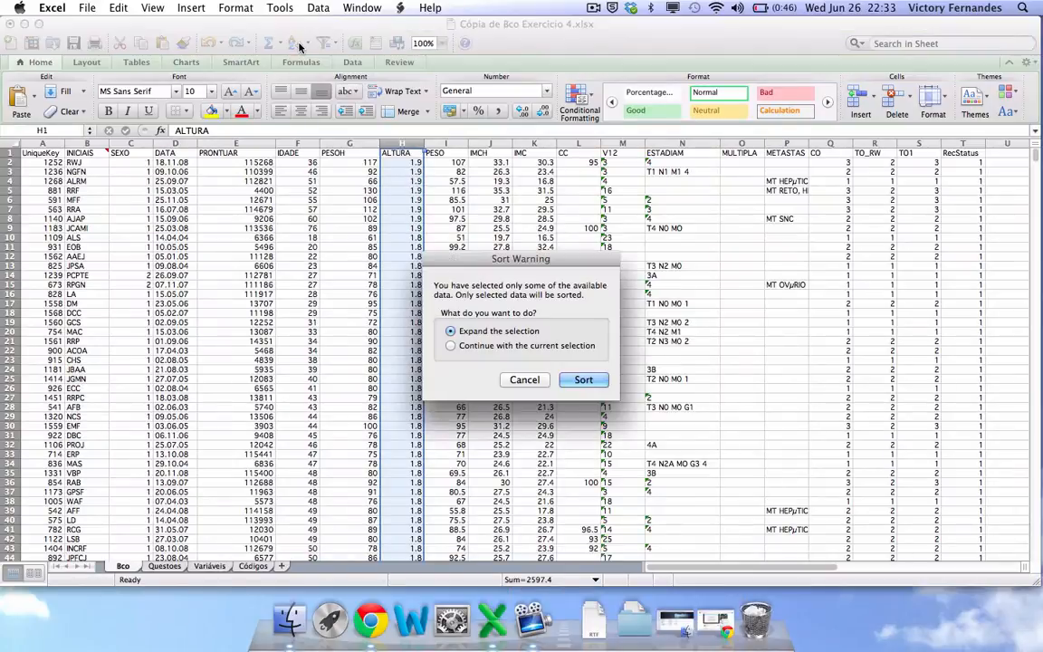
pyautogui.click(583, 380)
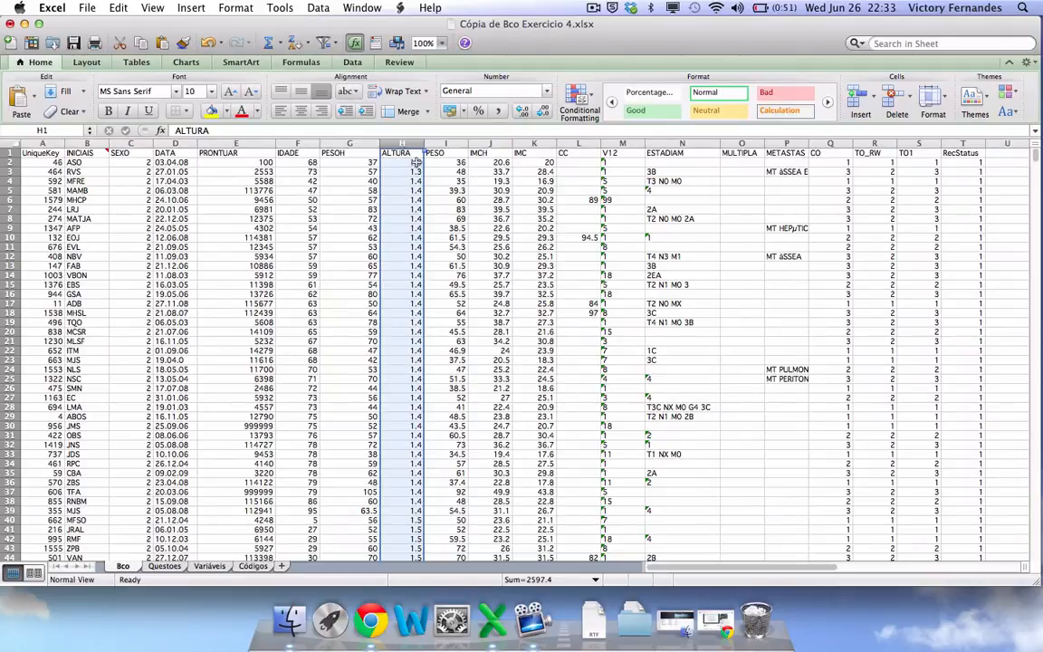
# - Sort all records by the PESO column I in descending order and again in ascending order, expanding the selection to the whole table
pyautogui.click(454, 143)
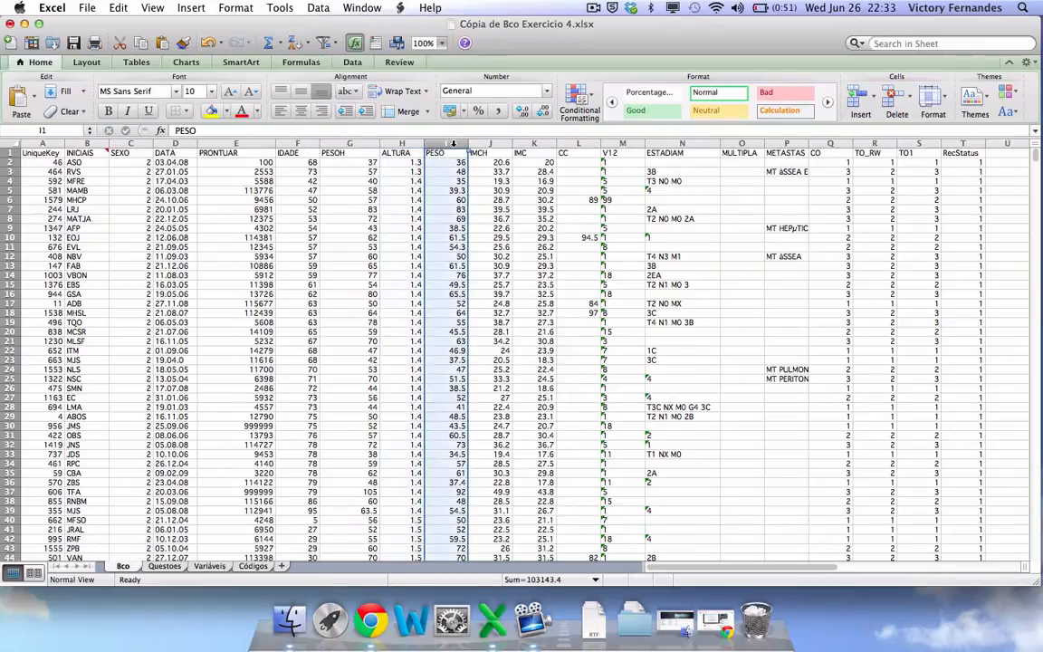
pyautogui.click(297, 43)
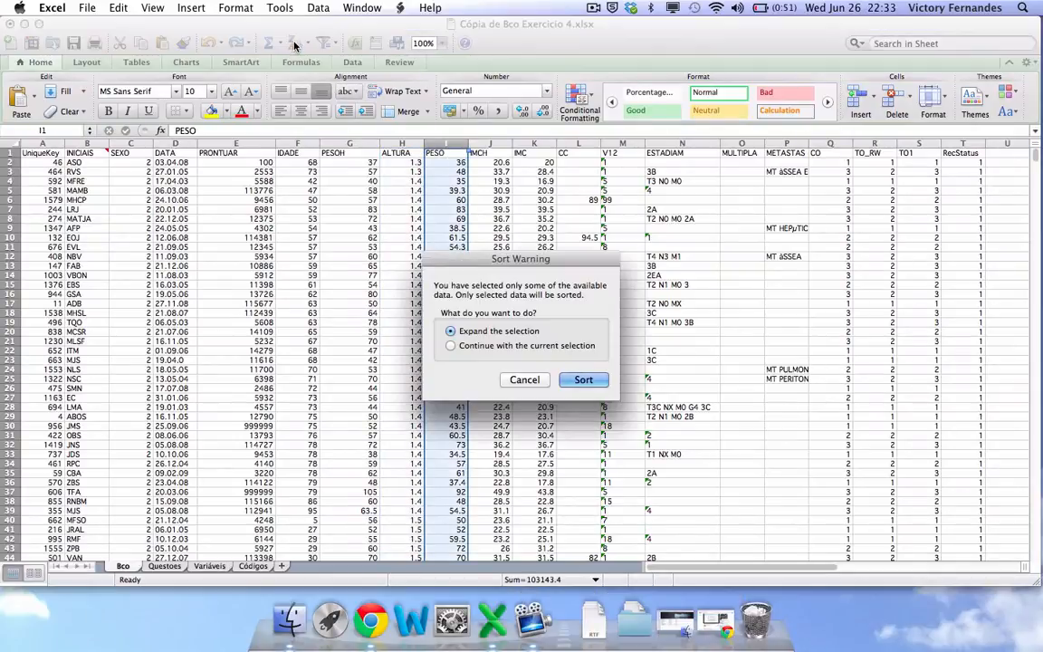
pyautogui.click(583, 379)
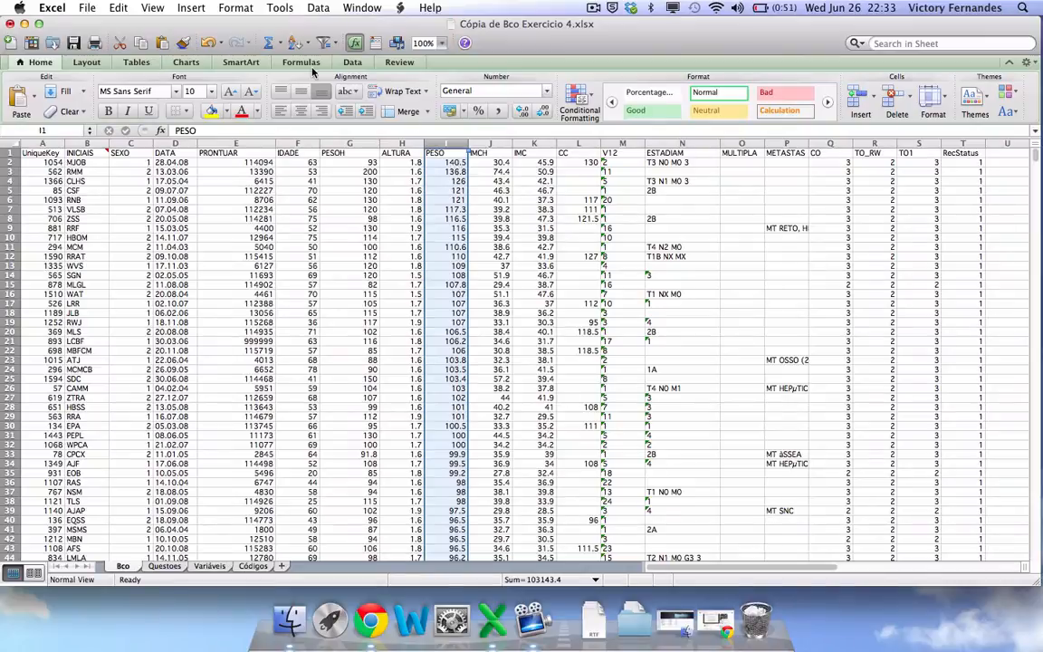
pyautogui.click(293, 43)
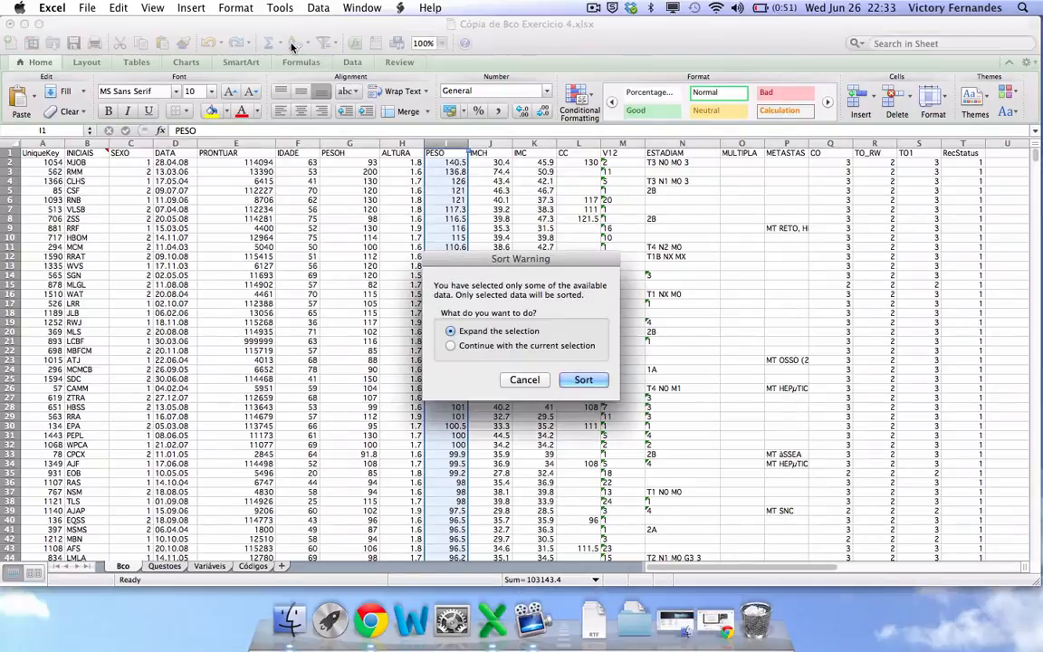
pyautogui.click(584, 380)
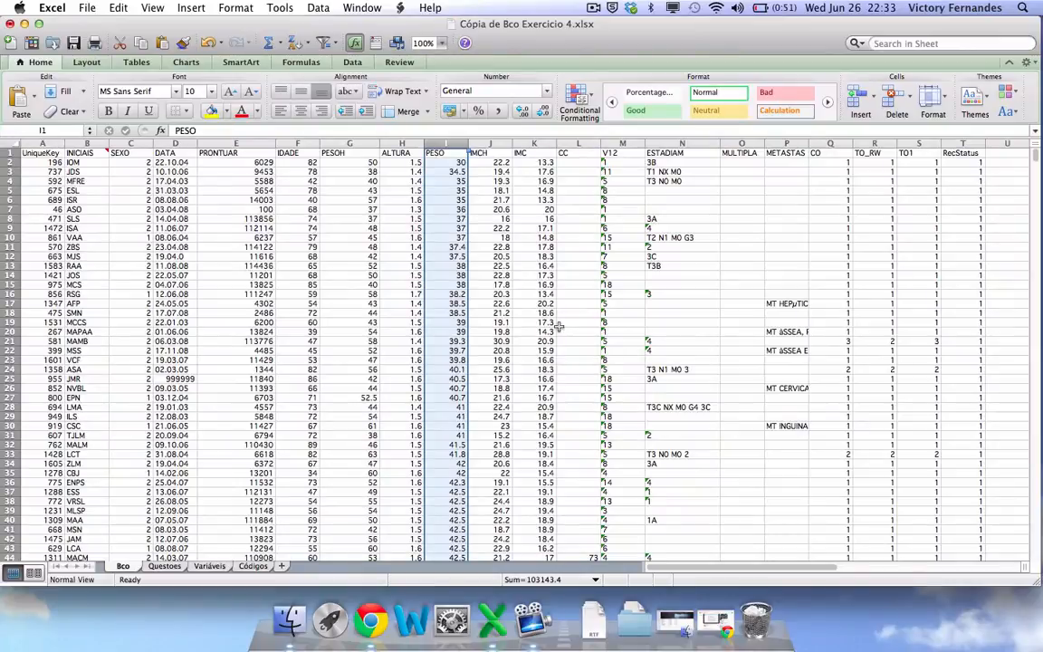
# - Examine the CC column L and its neighbouring columns down the records for blank cells
pyautogui.click(571, 244)
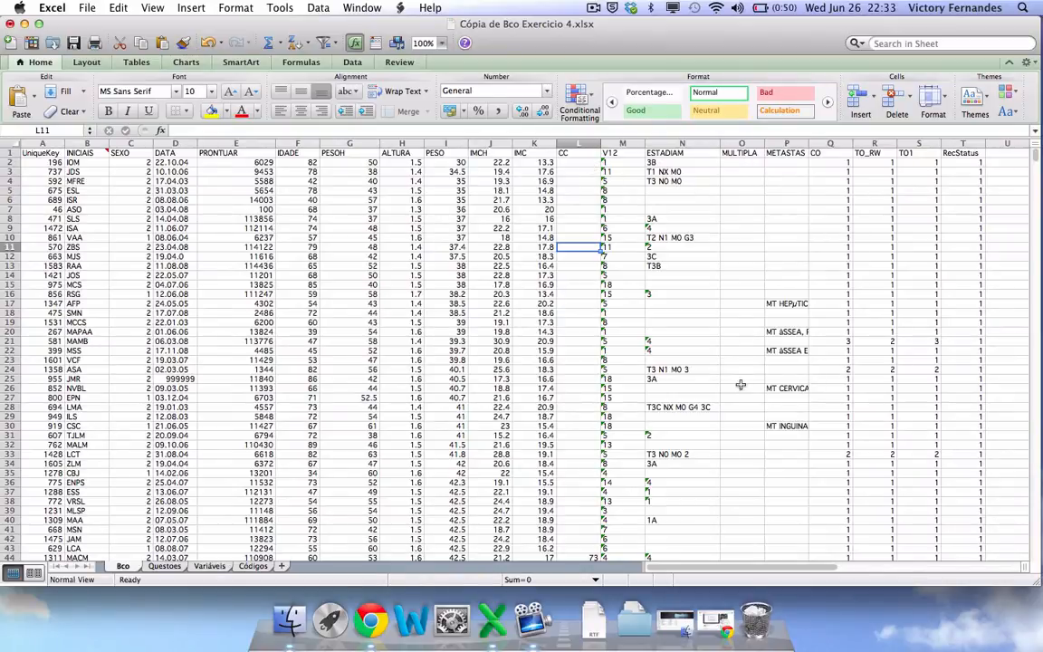
pyautogui.scroll(-20, 739, 387)
pyautogui.scroll(-15, 740, 388)
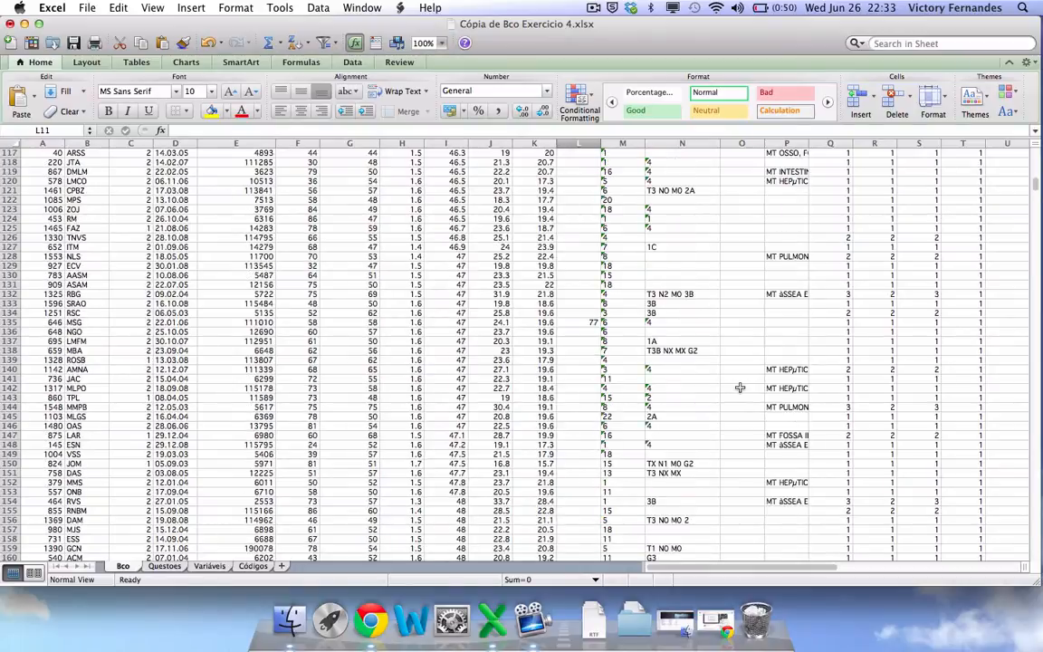
pyautogui.scroll(-6, 739, 388)
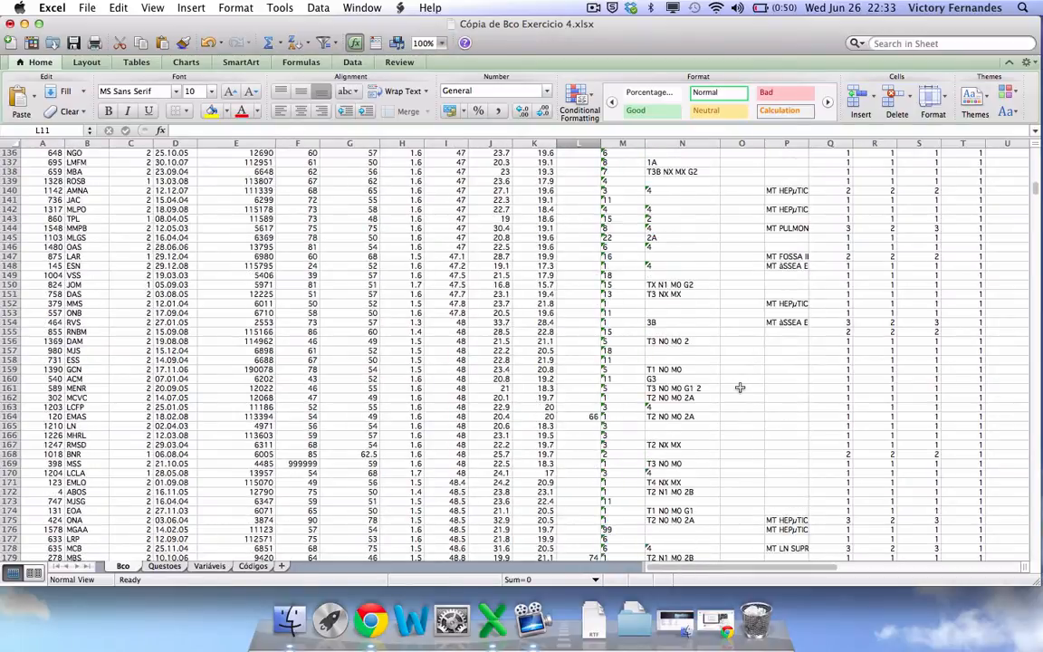
pyautogui.scroll(-19, 740, 387)
pyautogui.scroll(-20, 740, 388)
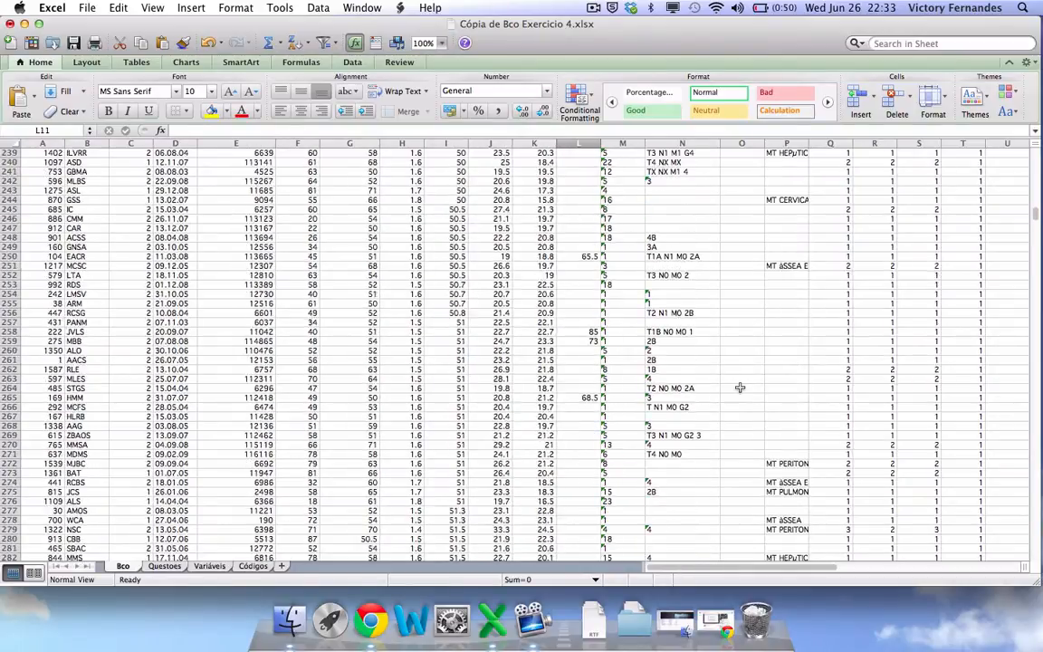
pyautogui.scroll(20, 739, 387)
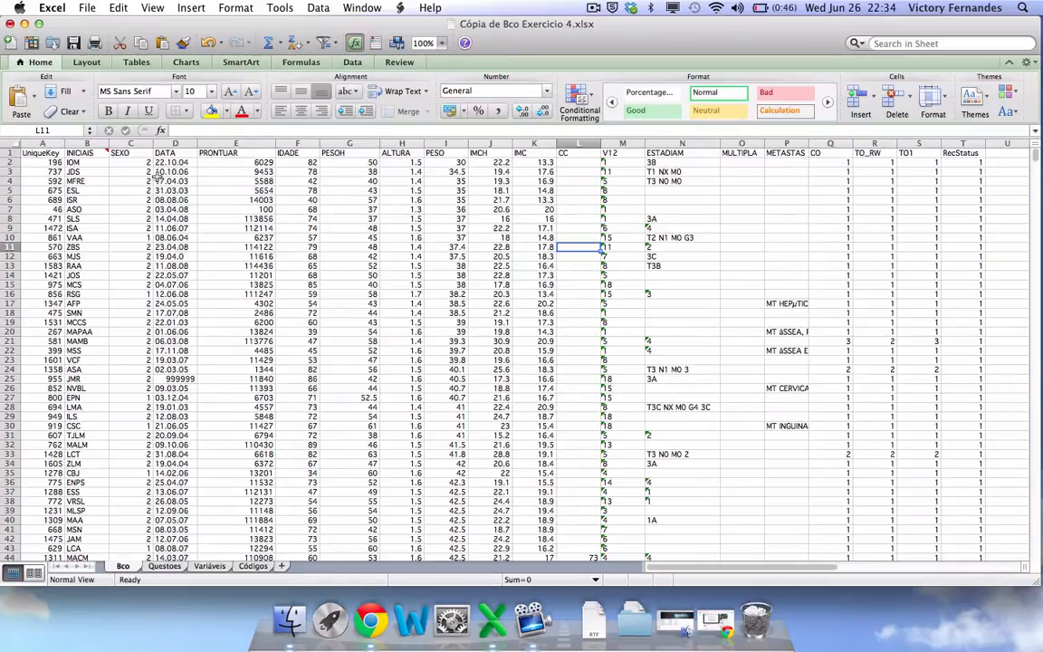
# - Sort all records by the SEXO column C in descending order and again in ascending order, expanding the selection to the whole table
pyautogui.click(141, 144)
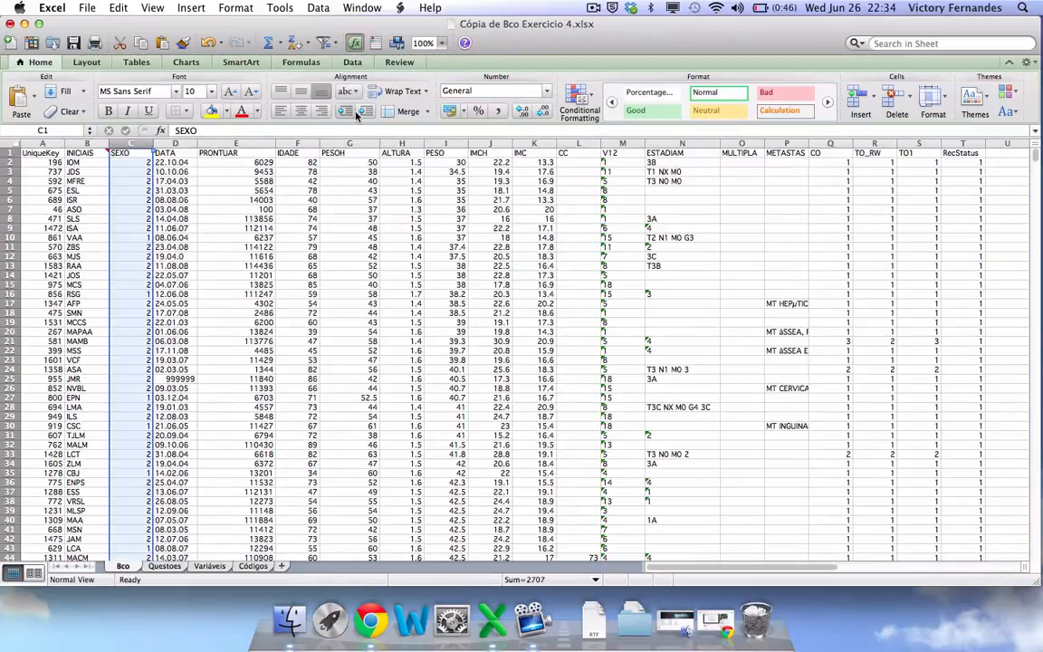
pyautogui.click(291, 40)
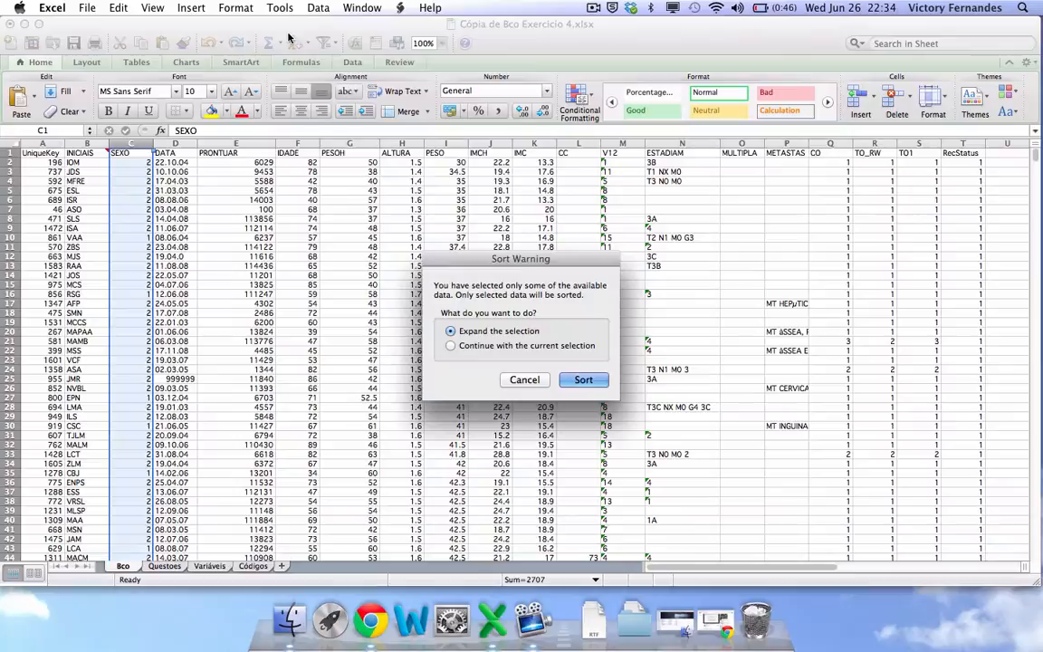
pyautogui.click(587, 379)
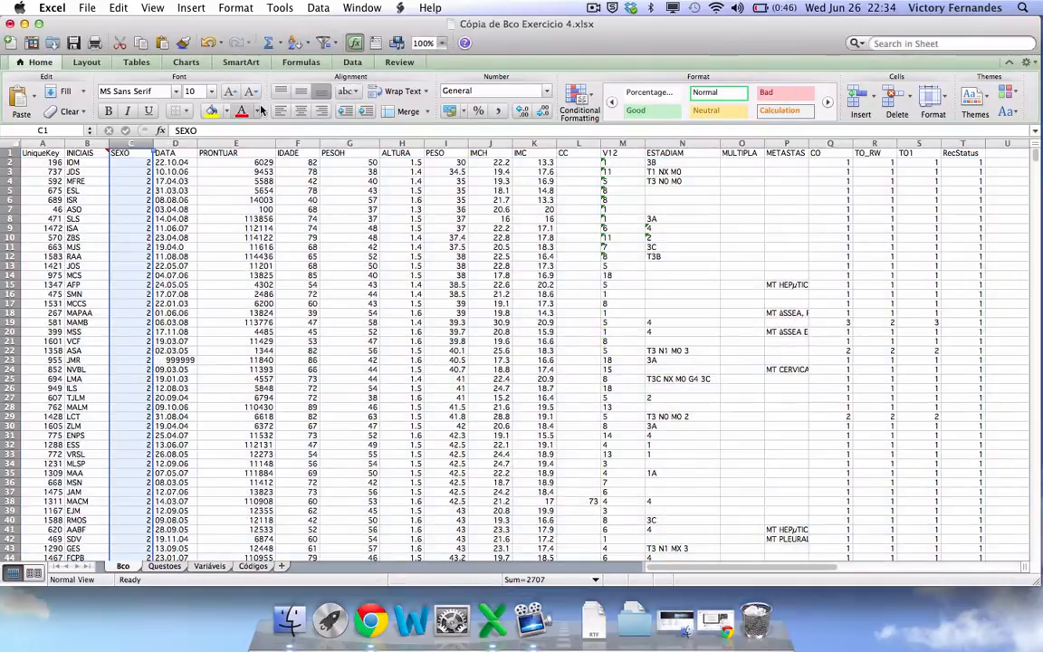
pyautogui.click(298, 43)
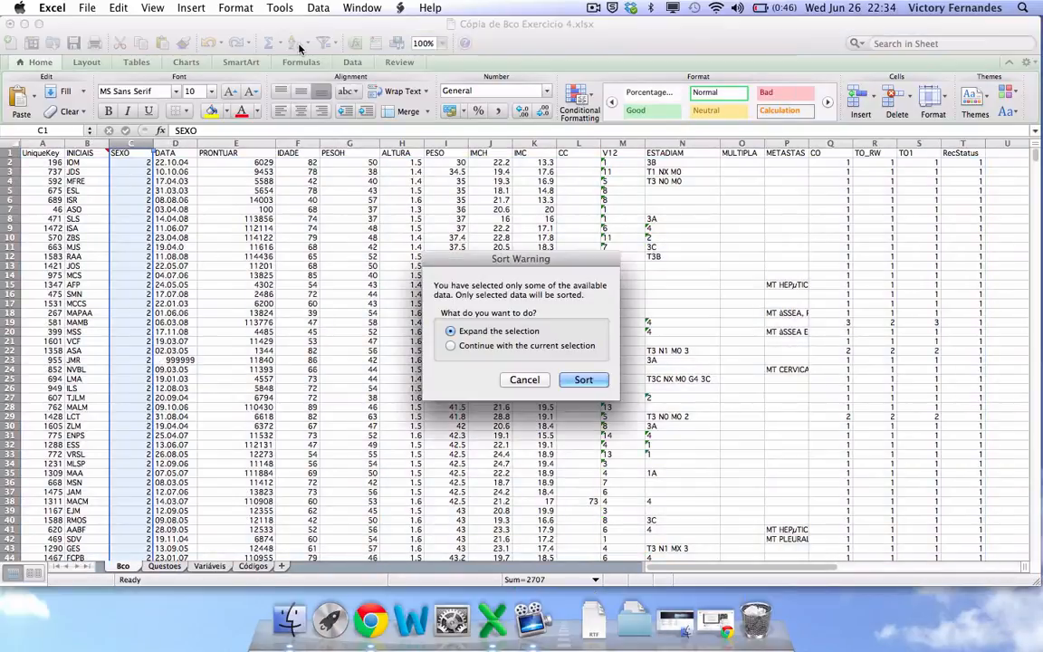
pyautogui.click(584, 381)
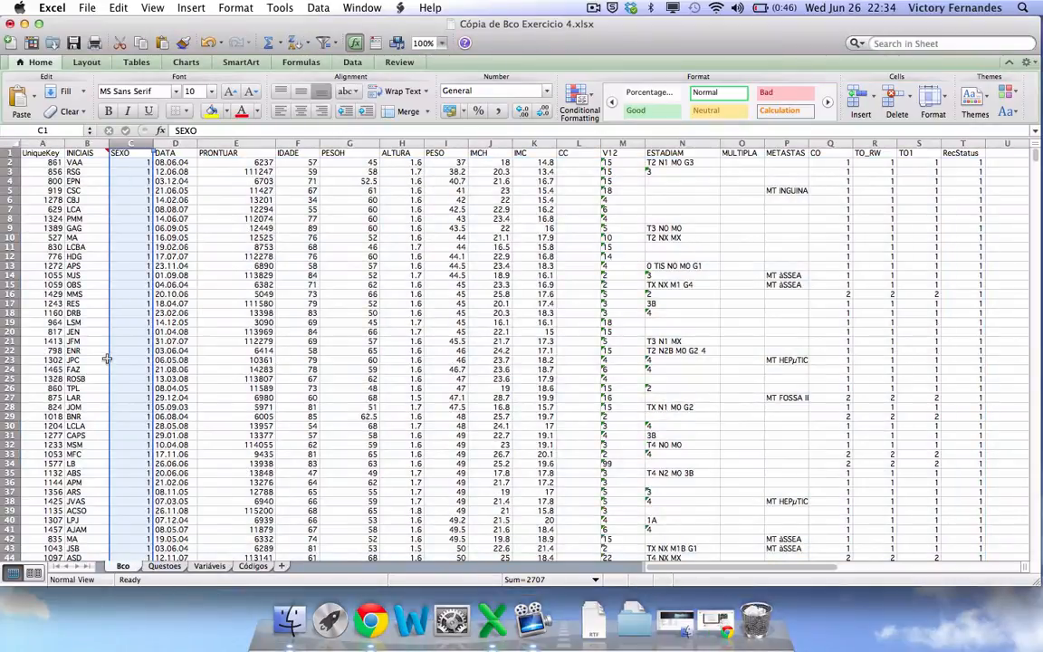
# - Check the SEXO column C down the sorted records for blank or unexpected values and return to the first rows
pyautogui.scroll(-10, 130, 399)
pyautogui.scroll(-20, 130, 399)
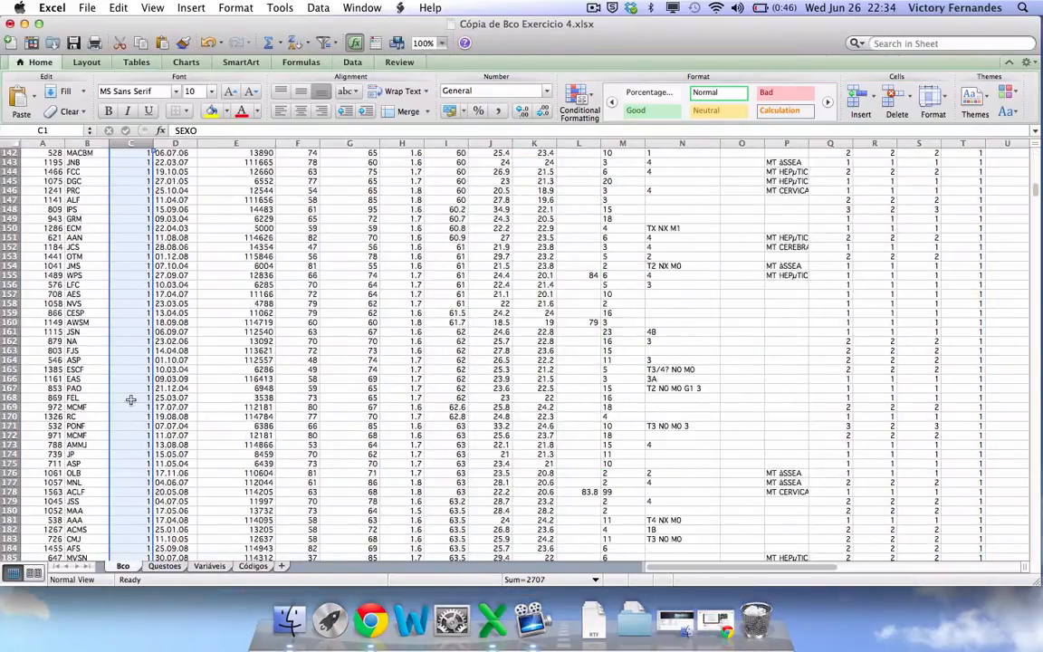
pyautogui.scroll(-20, 130, 400)
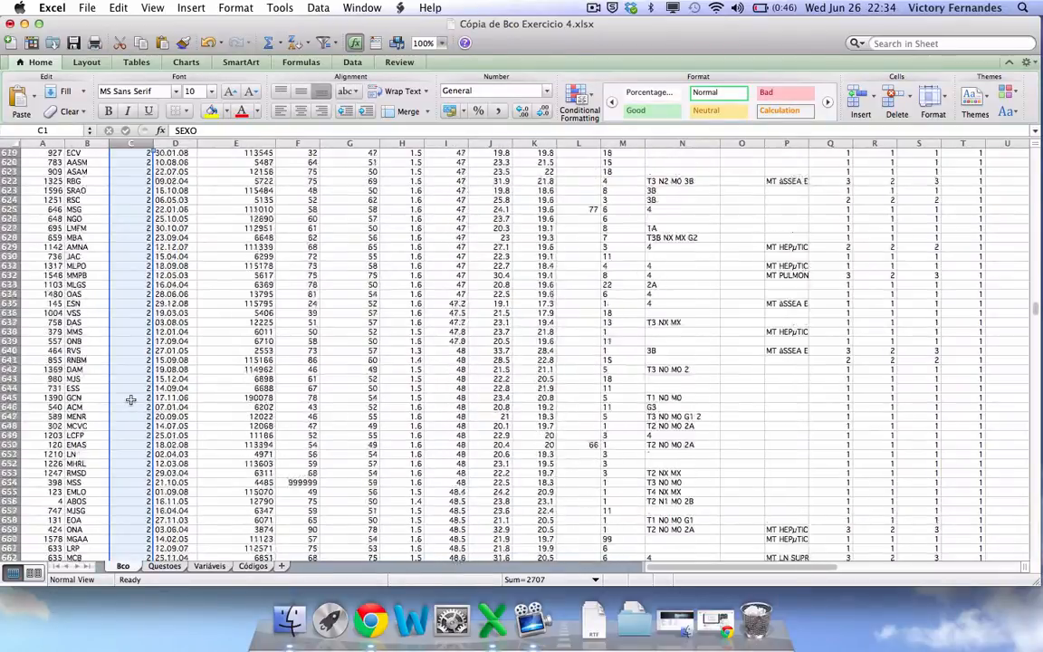
pyautogui.scroll(-20, 130, 399)
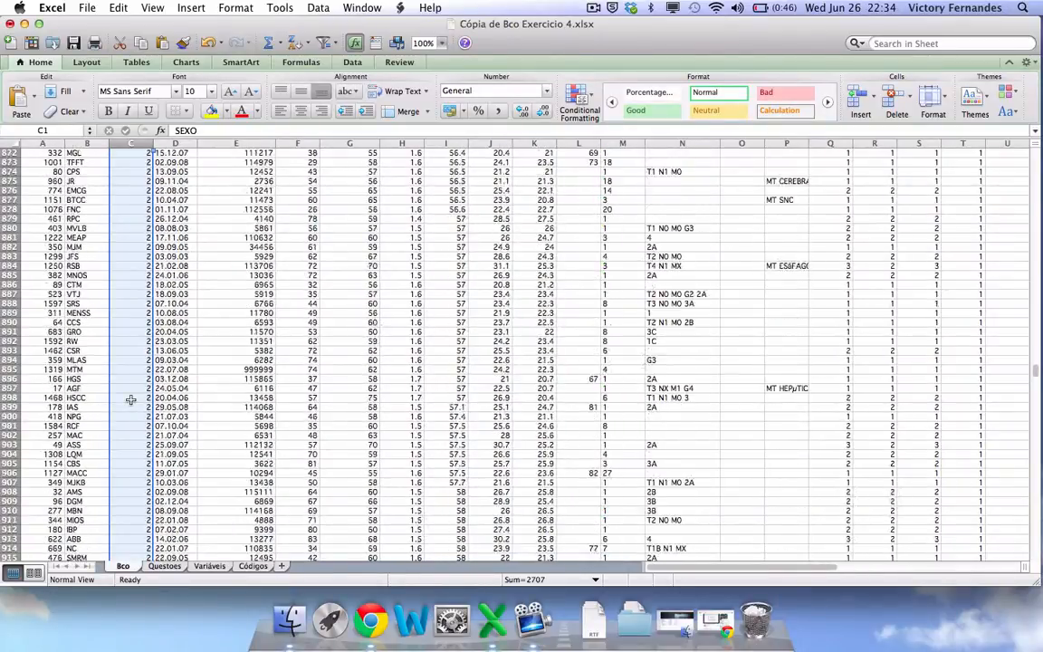
pyautogui.scroll(-20, 131, 399)
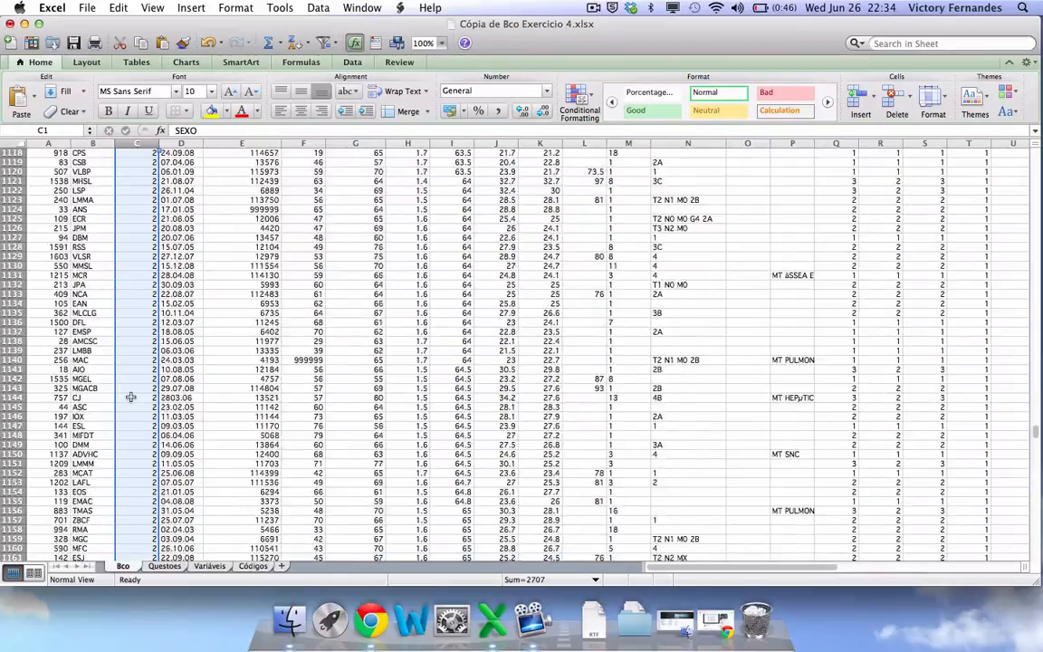
pyautogui.scroll(-5, 130, 396)
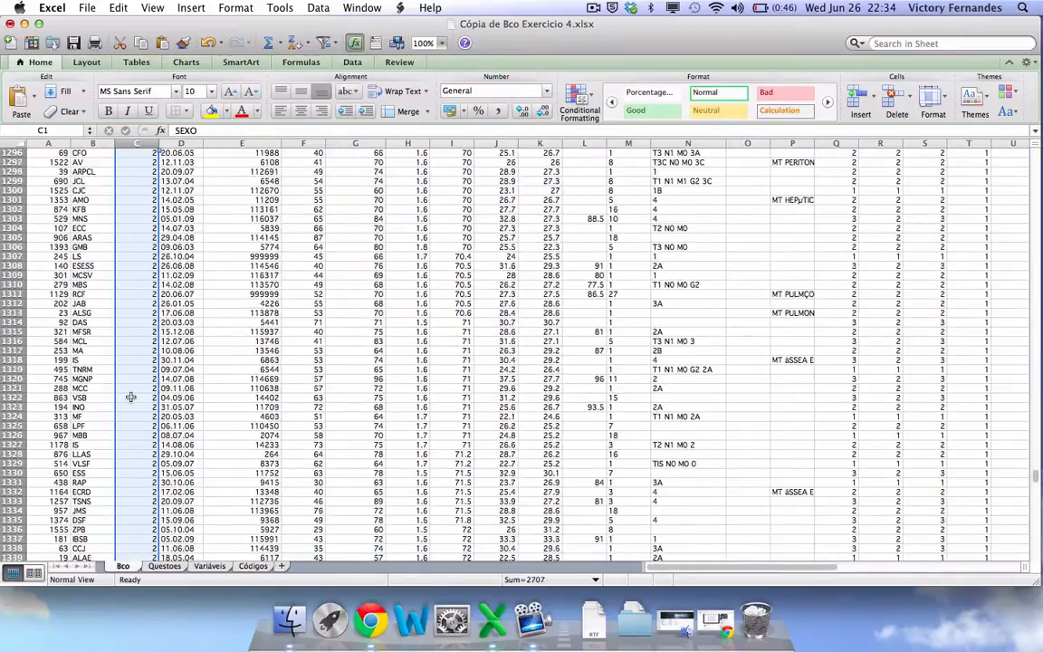
pyautogui.scroll(20, 131, 396)
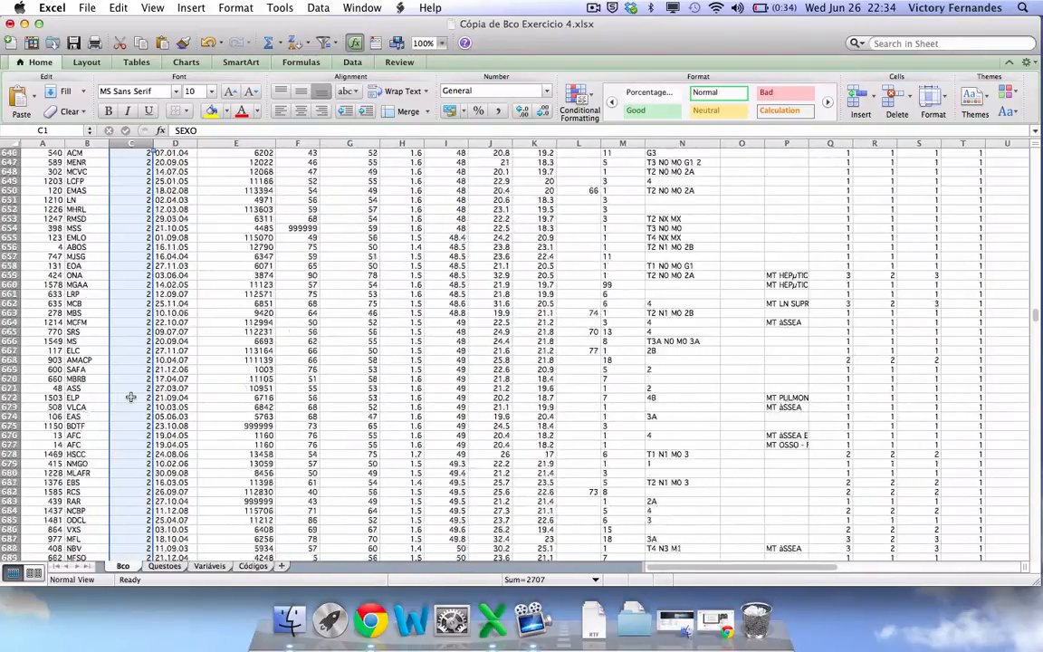
pyautogui.scroll(20, 130, 397)
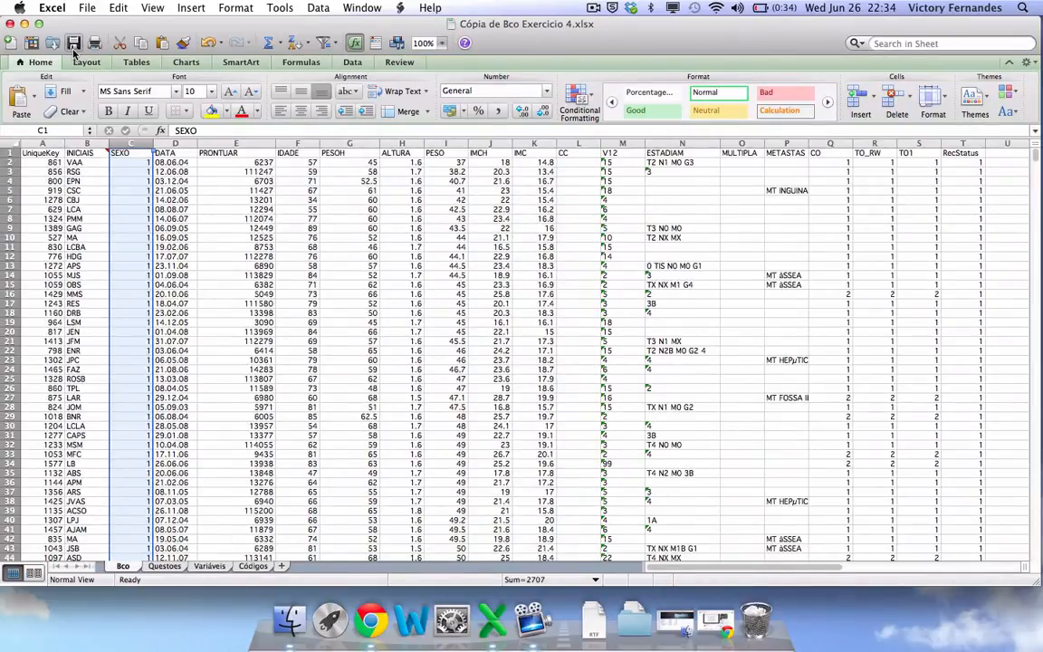
pyautogui.click(316, 304)
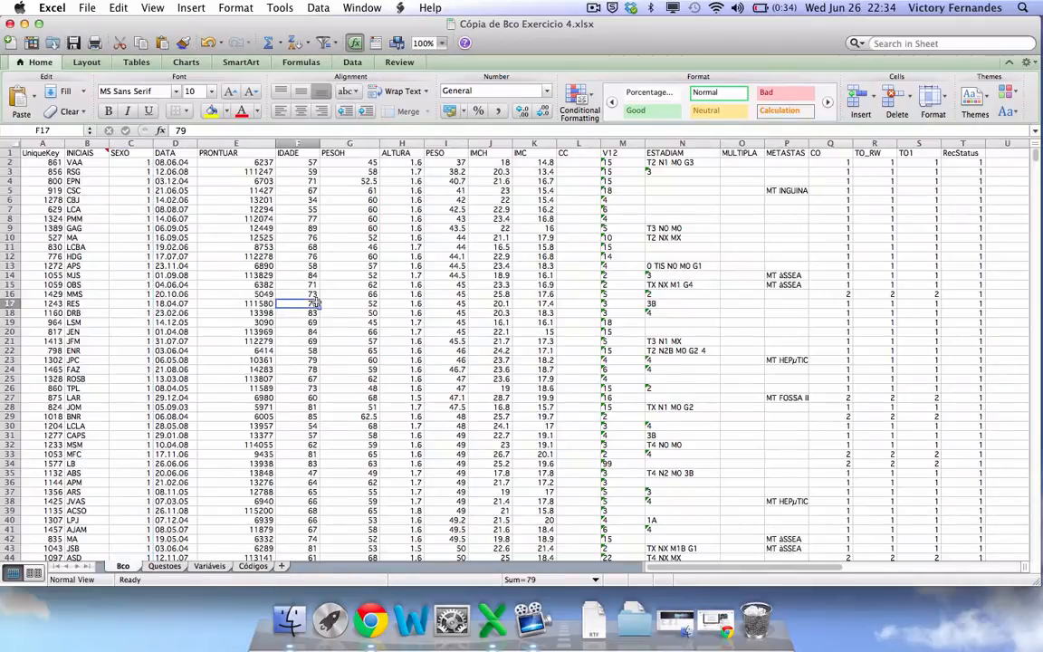